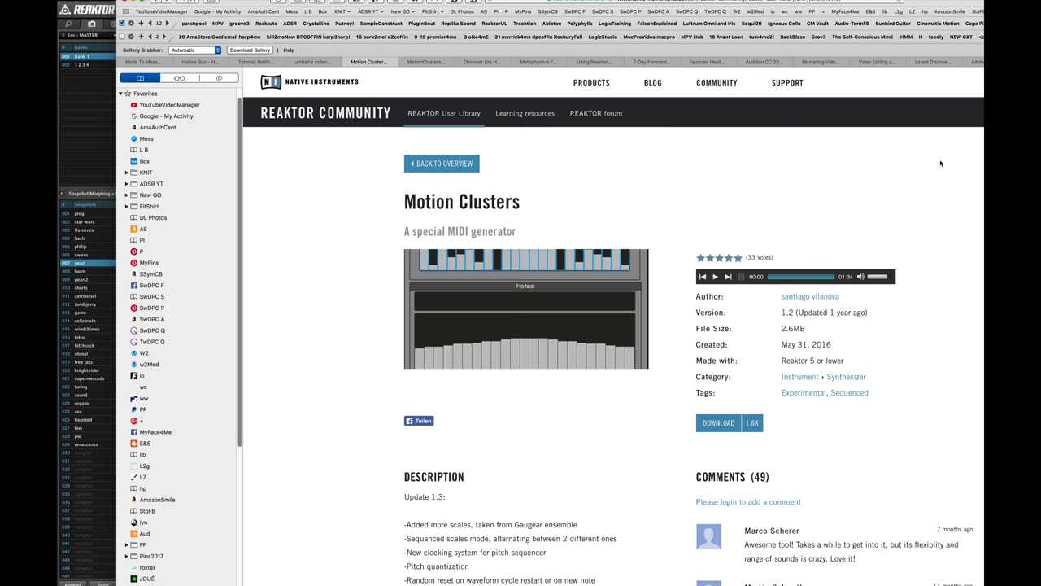
# - Switch to Reaktor and inspect the Motion Clusters instrument's external MIDI input and its internal MIDI output routing to SteamPipe
pyautogui.press('super+Tab')
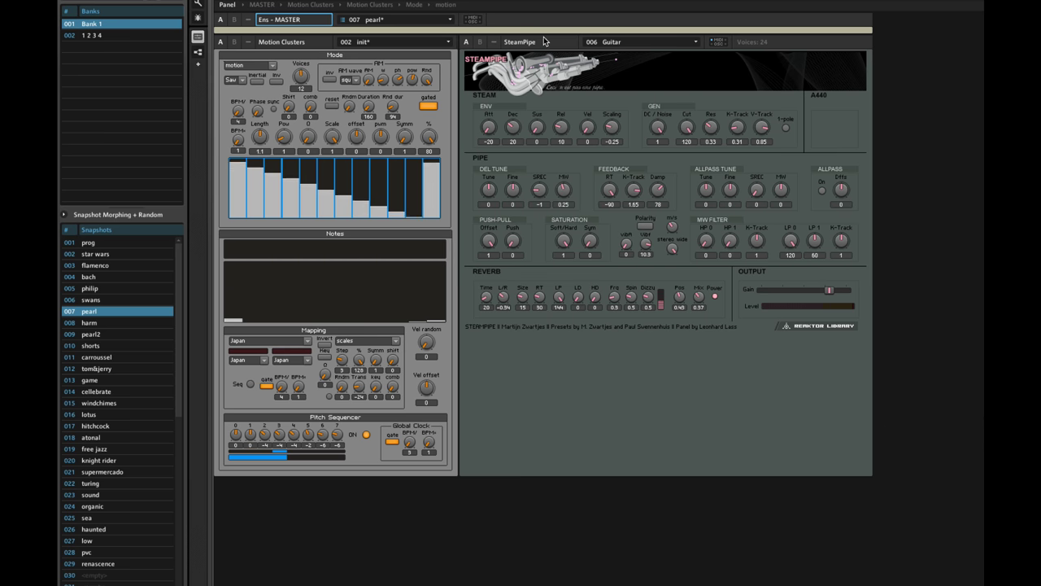
pyautogui.moveTo(545, 42)
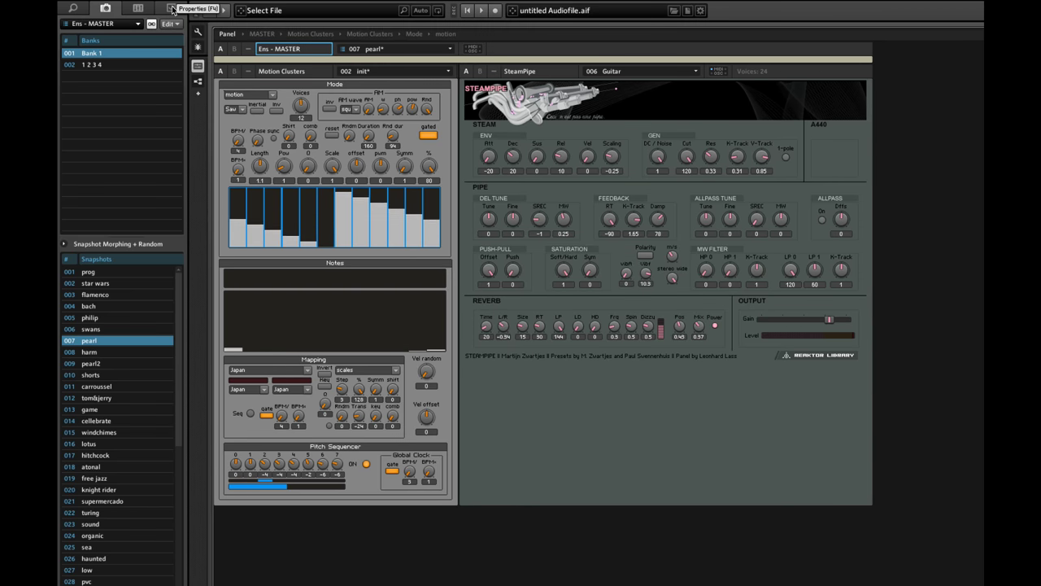
pyautogui.click(171, 8)
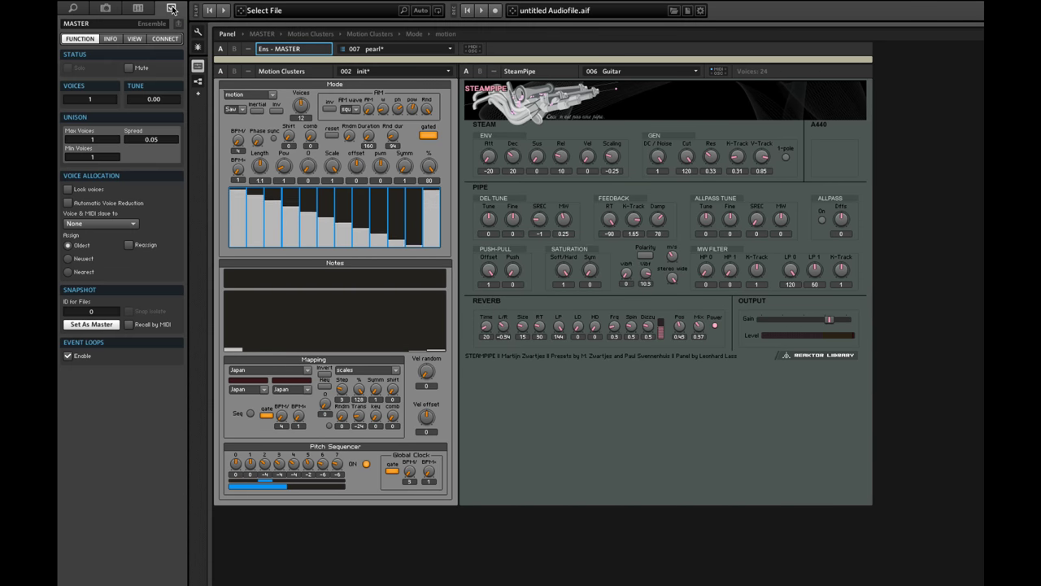
pyautogui.click(303, 72)
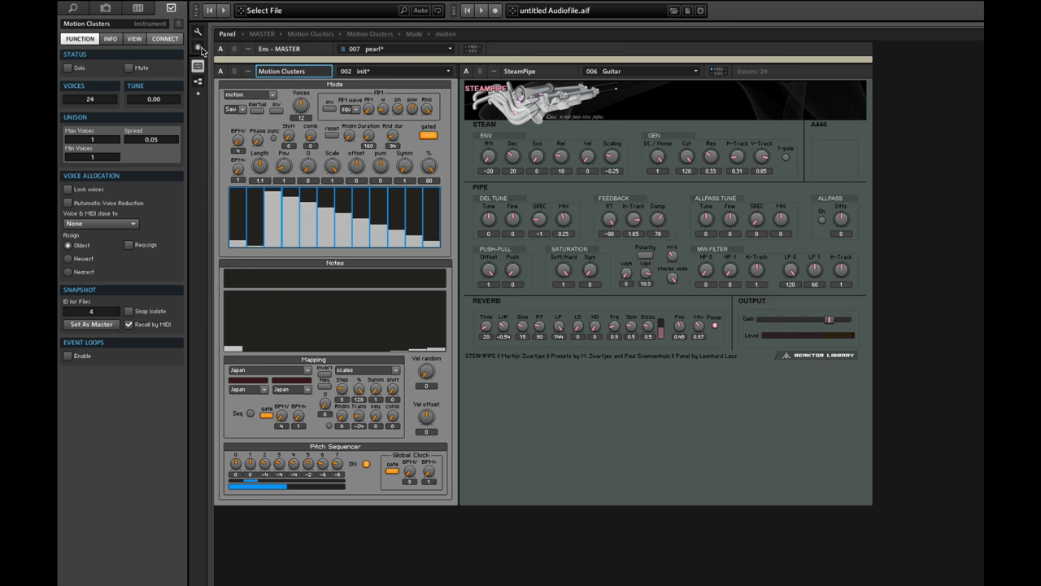
pyautogui.click(169, 39)
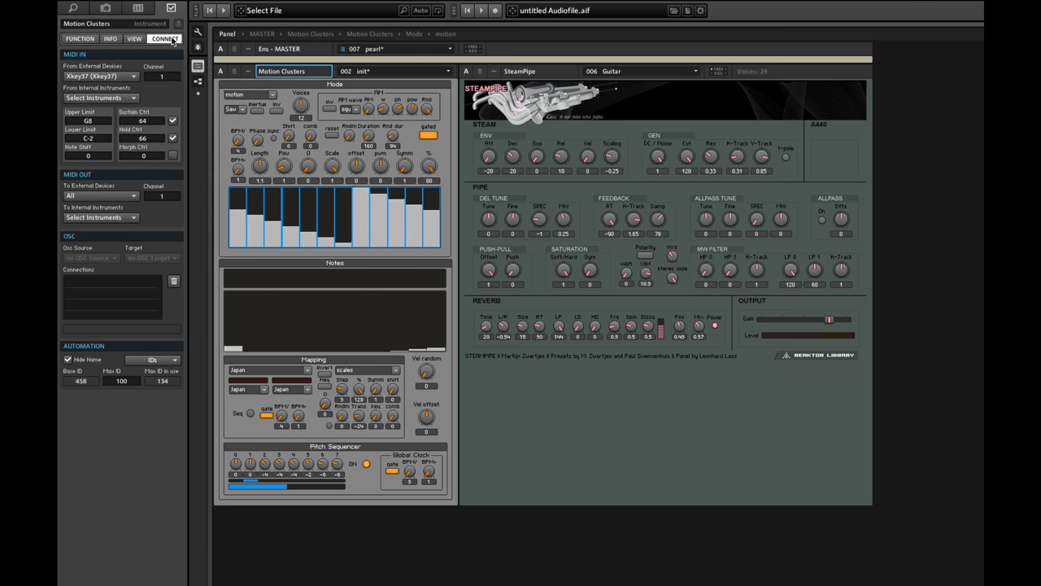
pyautogui.click(133, 77)
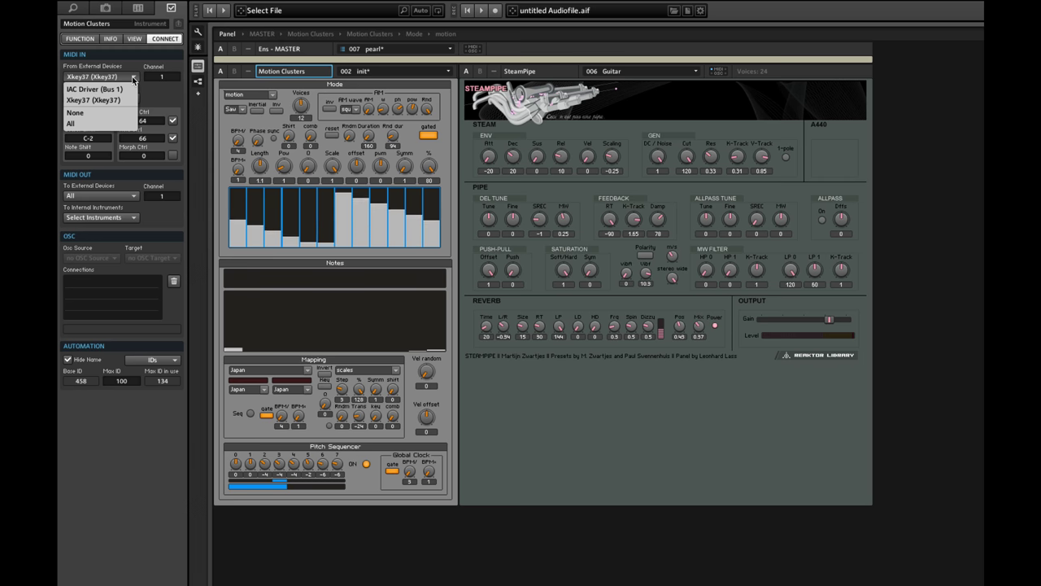
pyautogui.click(132, 78)
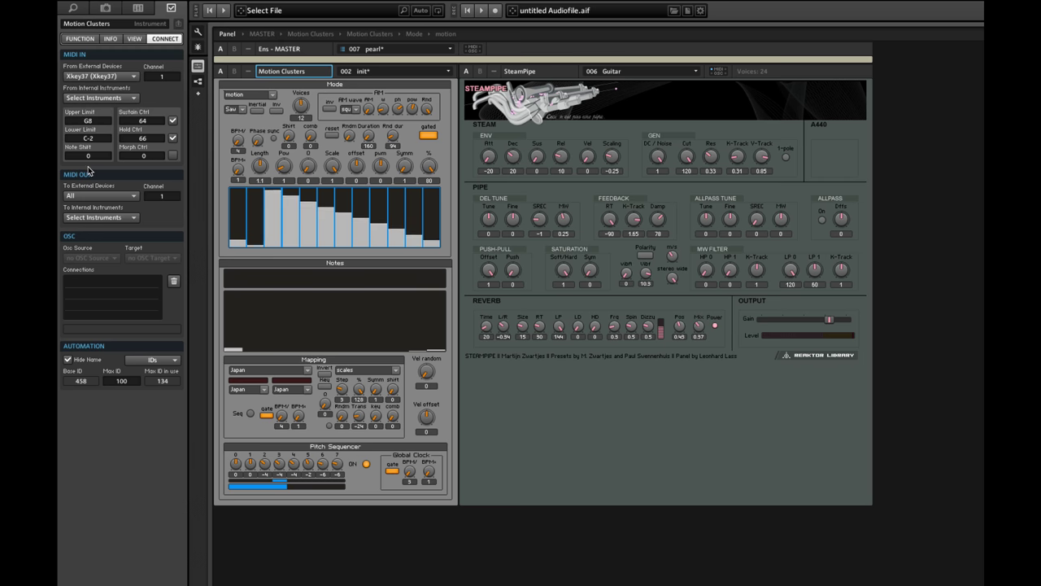
pyautogui.click(134, 218)
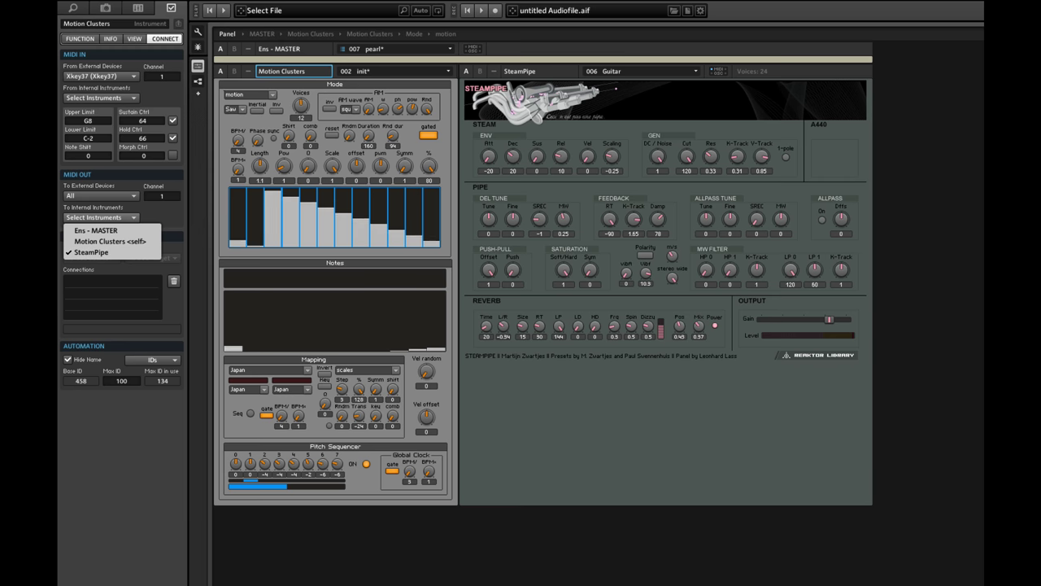
pyautogui.click(81, 252)
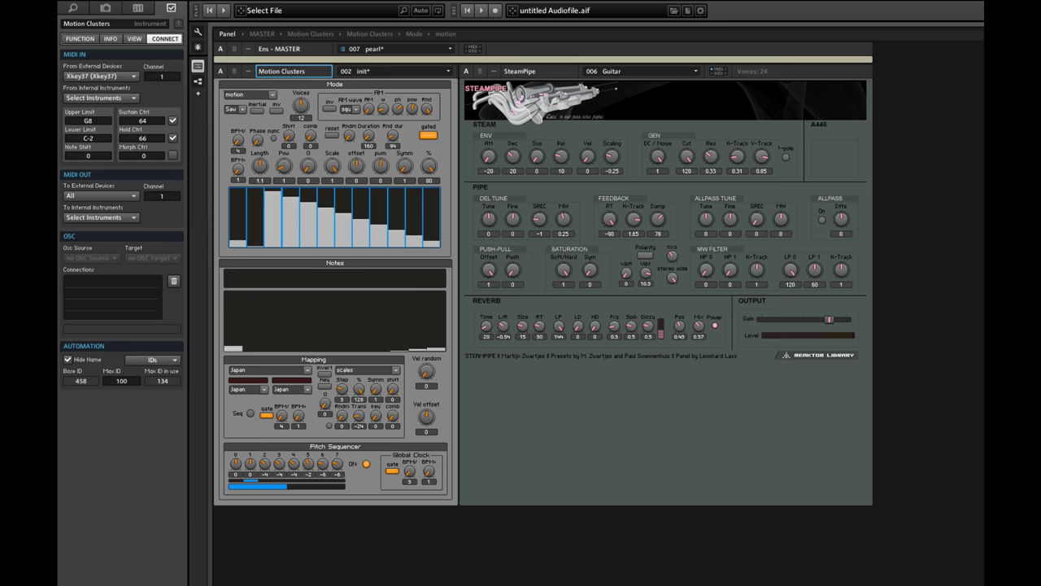
# - Inspect the MASTER ensemble's external MIDI input and its internal instrument MIDI output routing
pyautogui.click(442, 529)
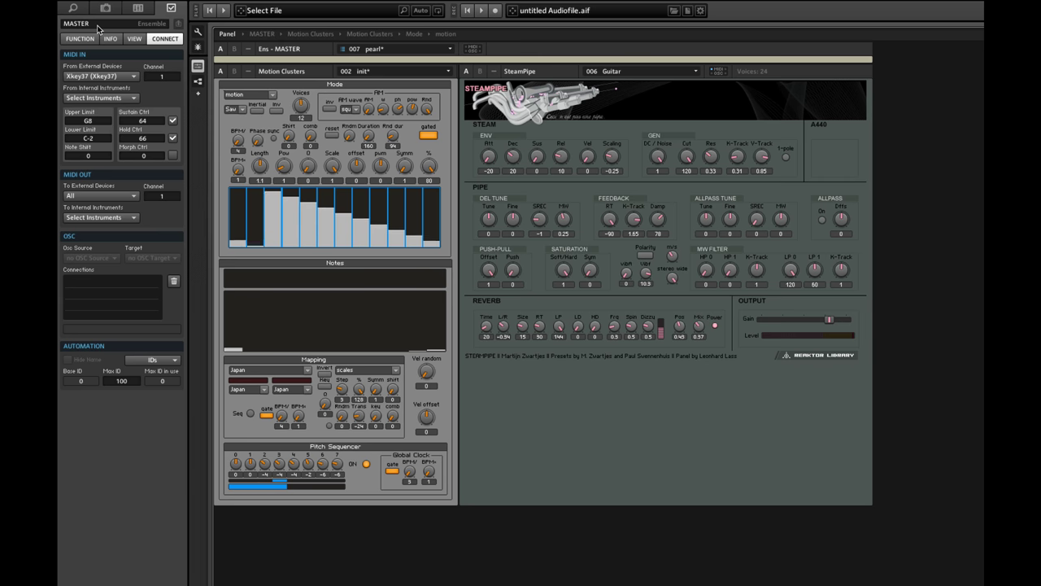
pyautogui.click(122, 78)
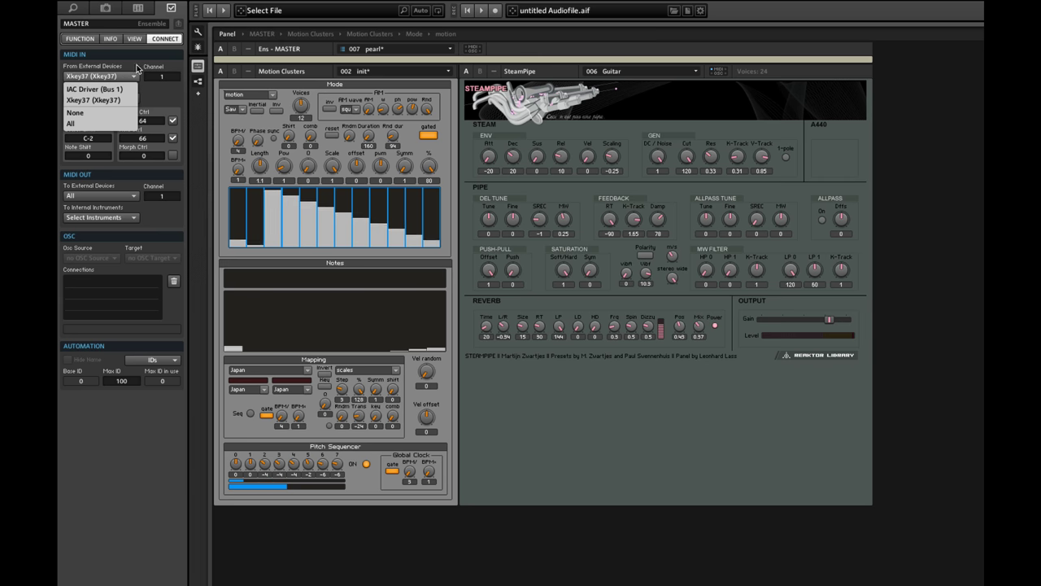
pyautogui.click(135, 65)
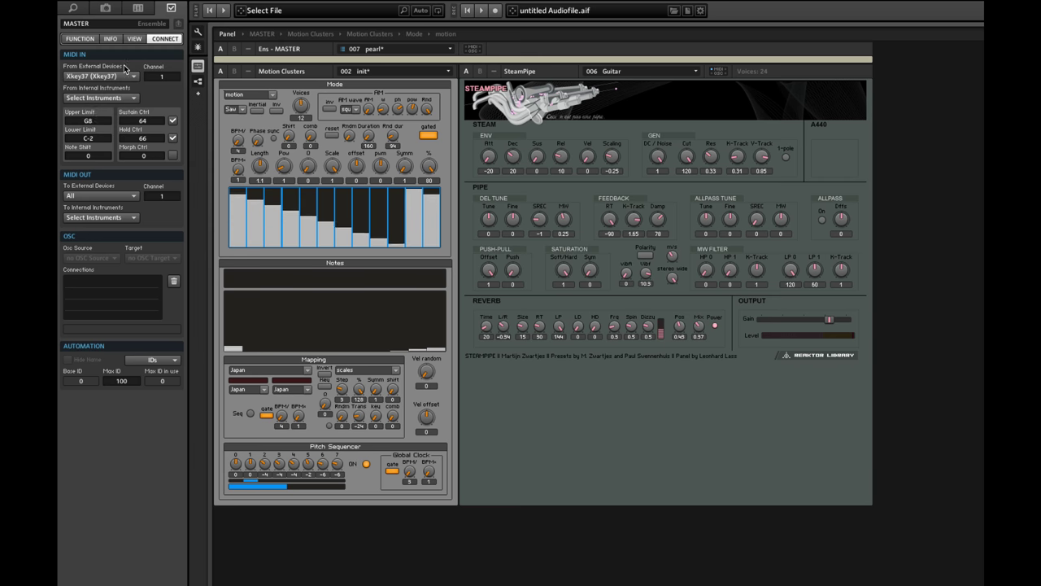
pyautogui.click(105, 217)
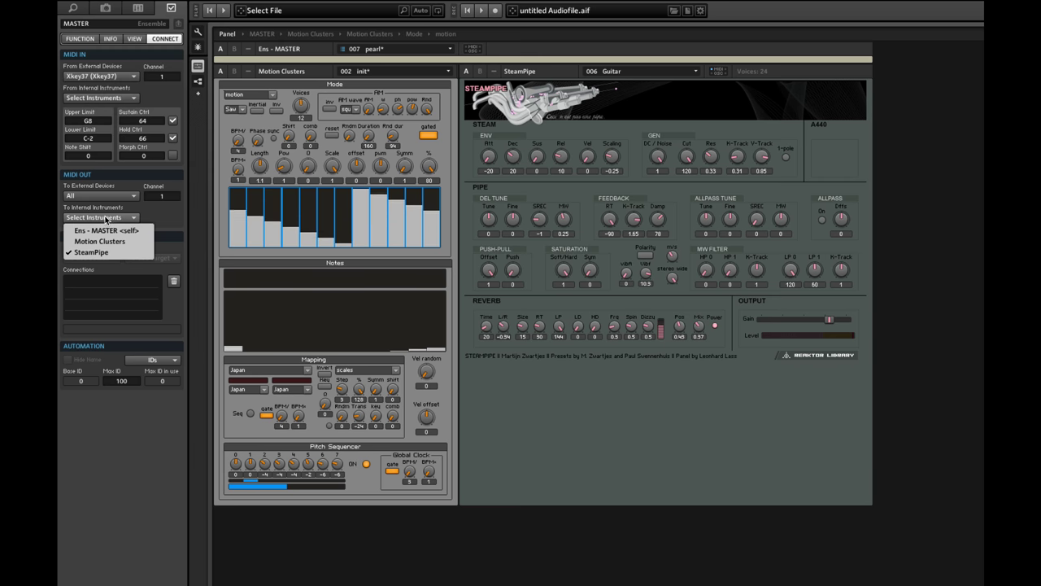
pyautogui.click(109, 279)
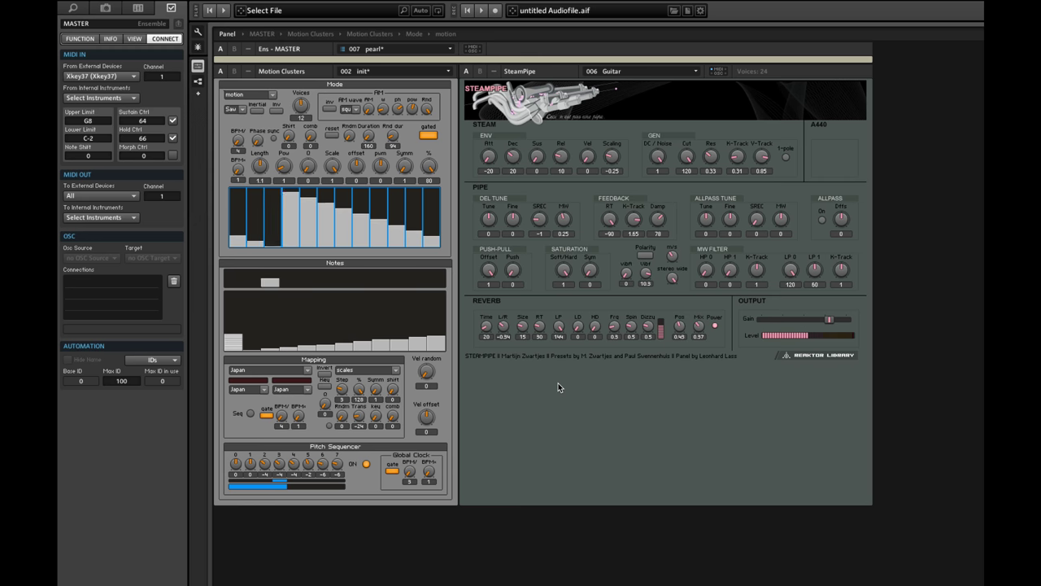
# - Enable Snap Isolate for the gated button of Motion Clusters and switch gated off
pyautogui.click(104, 9)
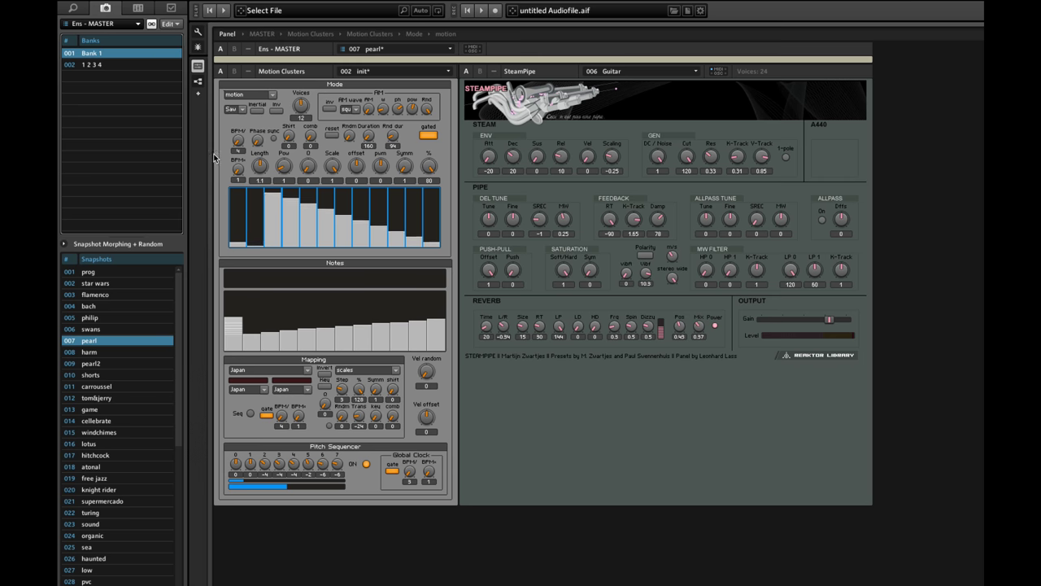
pyautogui.click(290, 72)
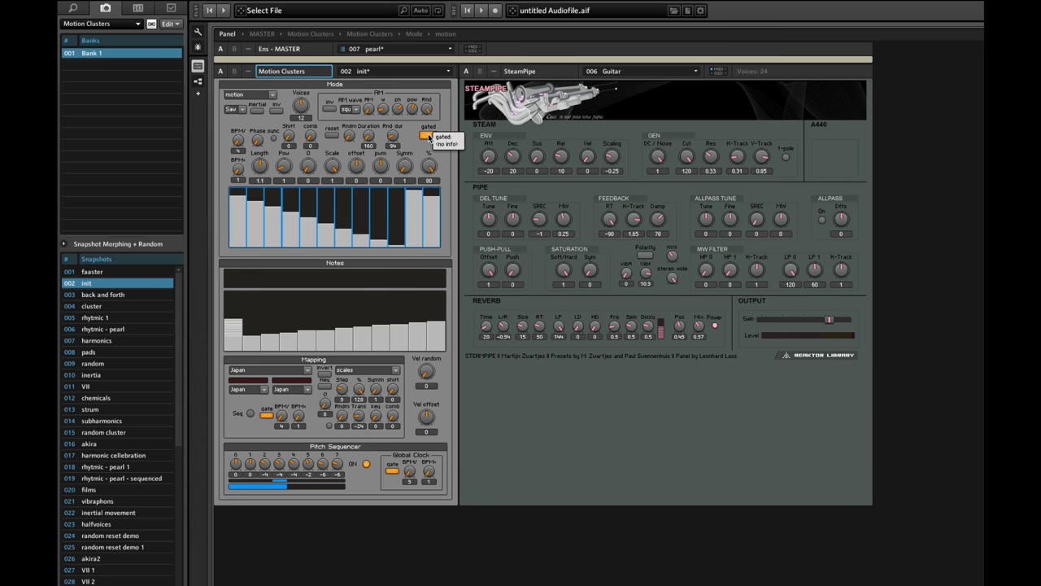
pyautogui.click(434, 129)
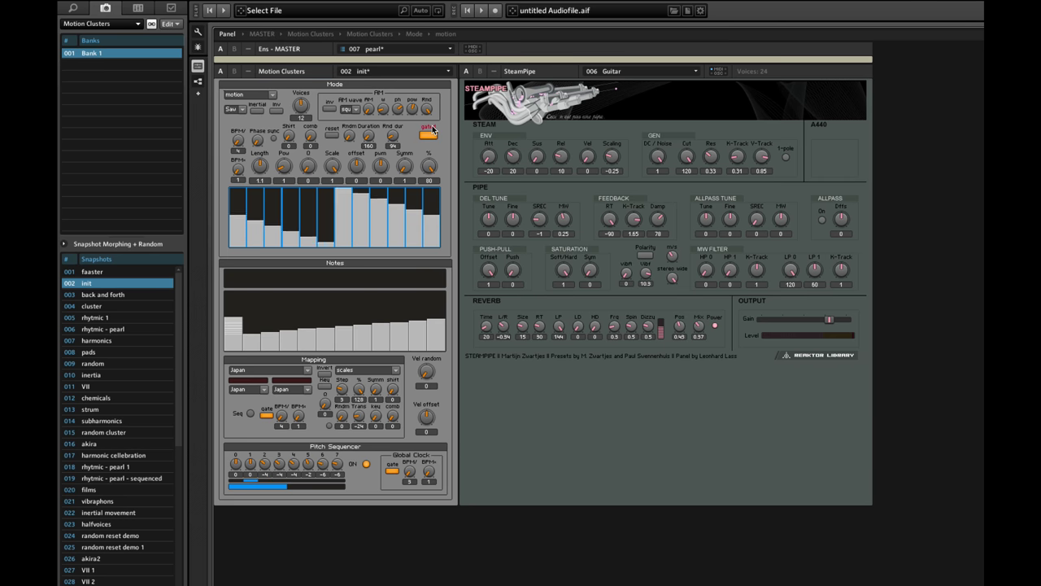
pyautogui.click(171, 9)
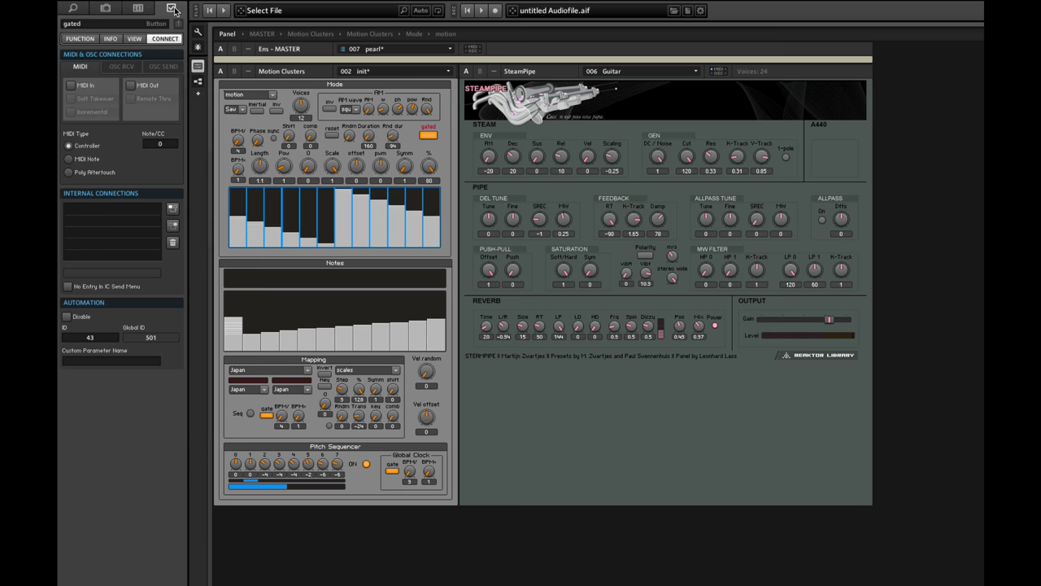
pyautogui.click(79, 38)
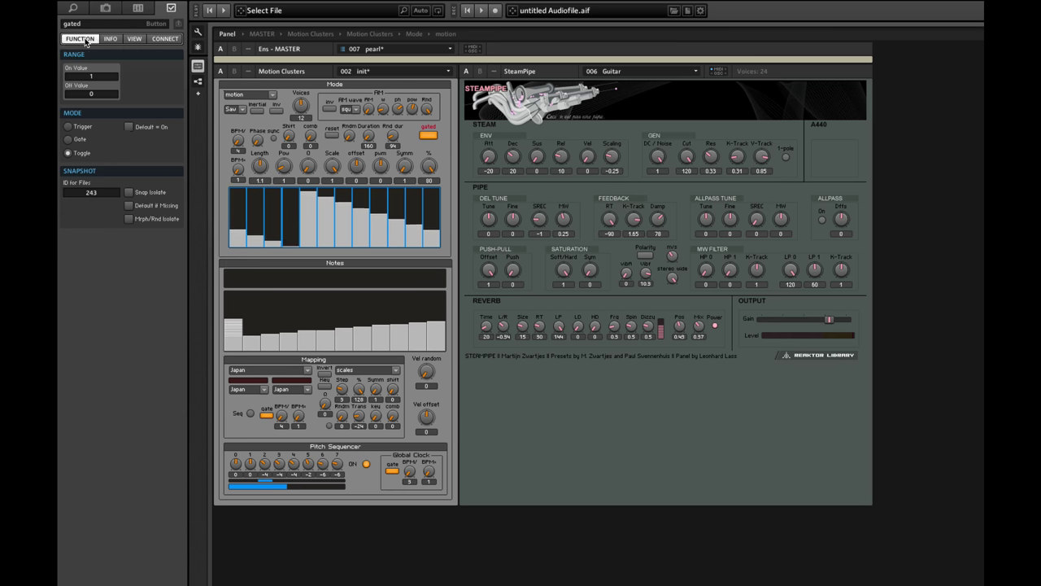
pyautogui.click(129, 193)
pyautogui.click(427, 136)
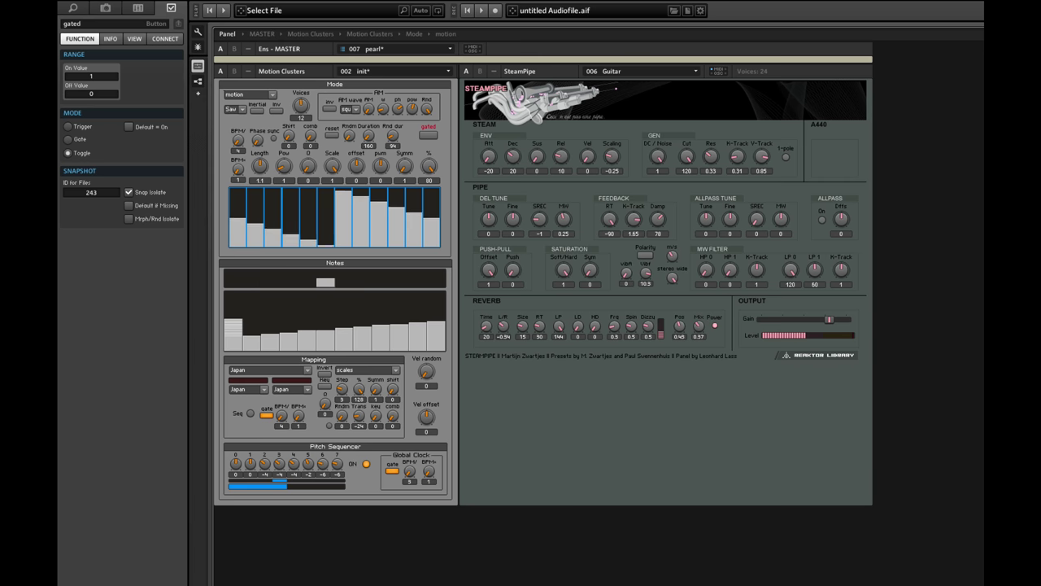
# - Audition the chemicals, films and random reset demo 1 snapshots of Motion Clusters, and recall the init snapshot
pyautogui.click(105, 10)
pyautogui.click(97, 398)
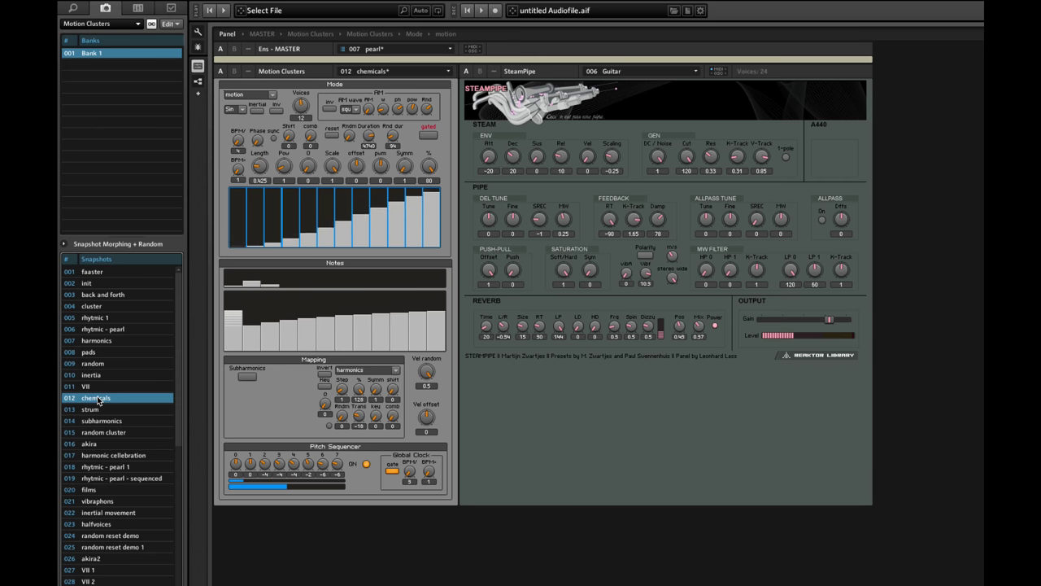
pyautogui.click(98, 491)
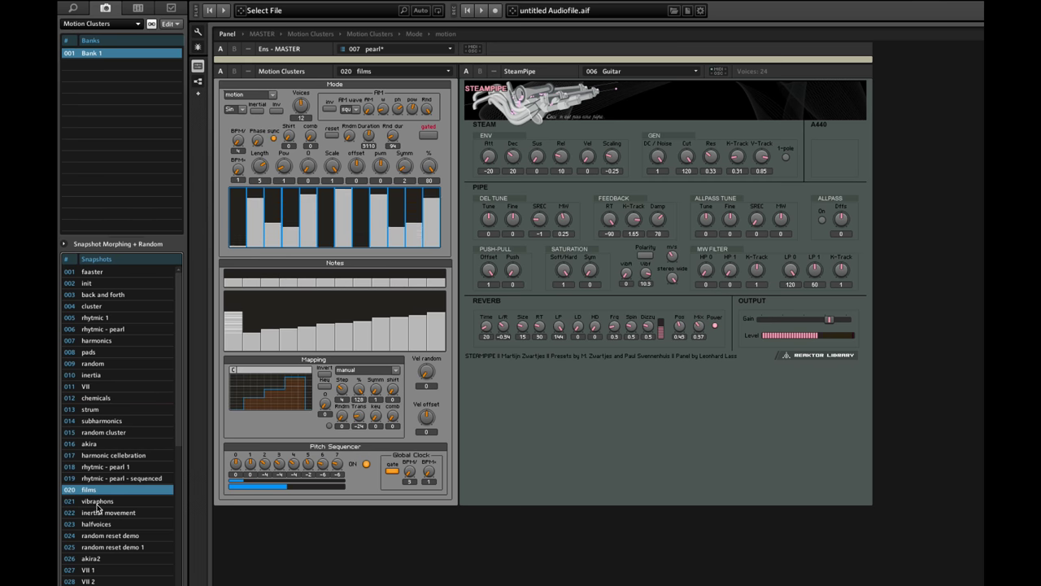
pyautogui.click(101, 548)
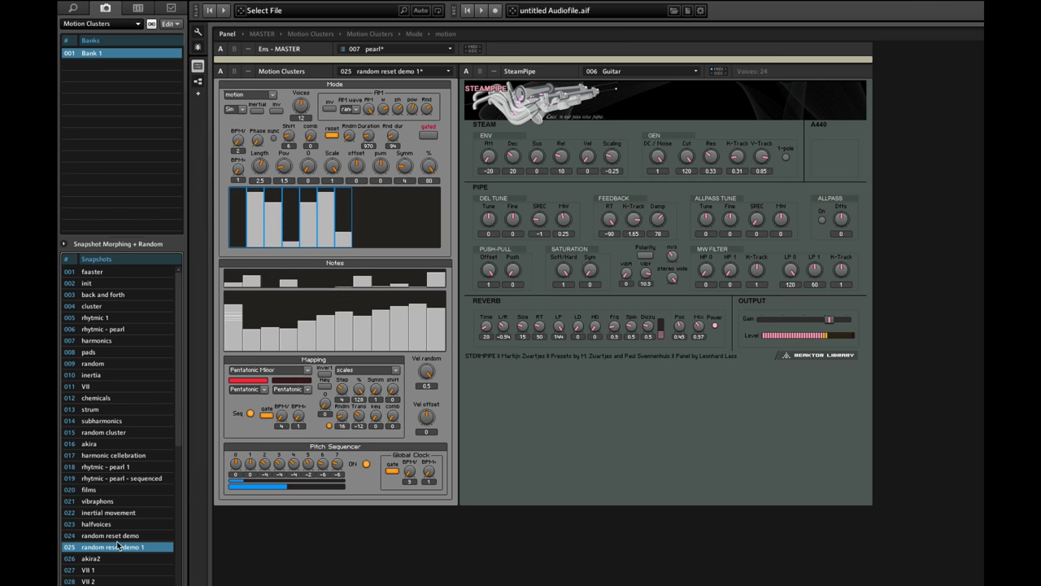
pyautogui.click(104, 282)
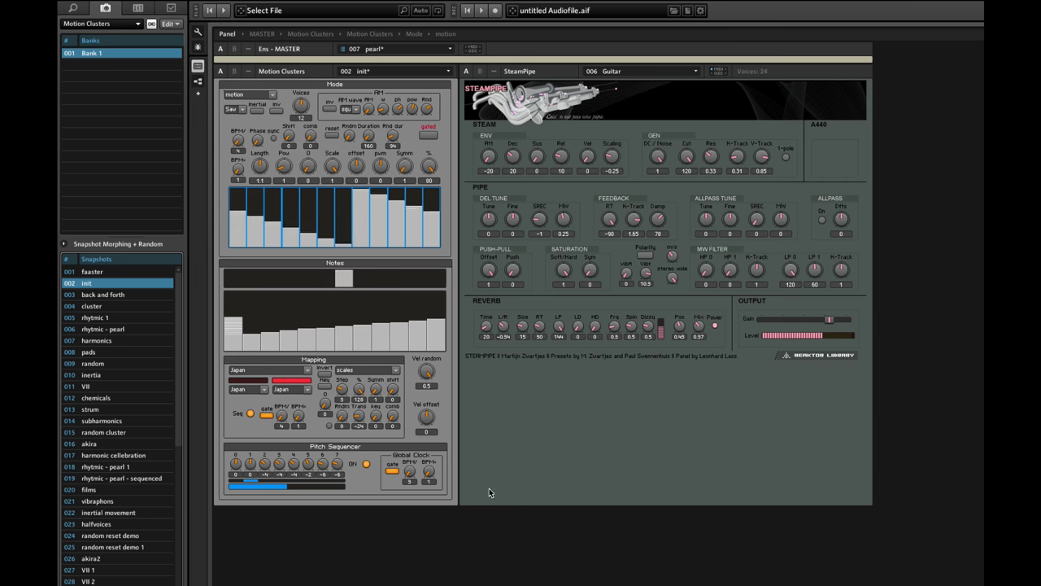
pyautogui.click(244, 133)
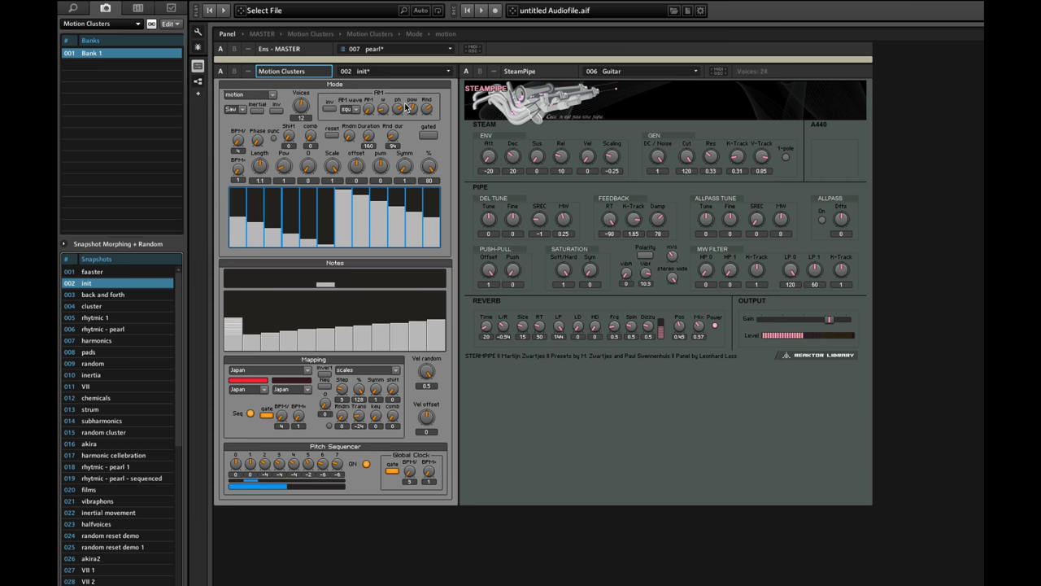
pyautogui.moveTo(245, 86)
pyautogui.moveTo(378, 83)
pyautogui.moveTo(423, 84)
pyautogui.click(272, 94)
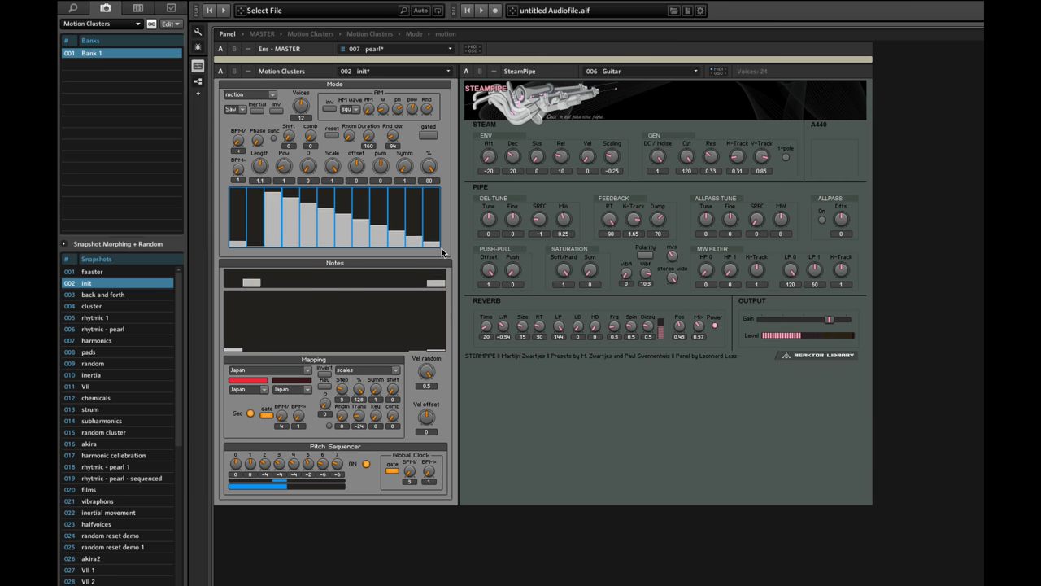
# - Try a motion waveform offset of about 0.34 in Motion Clusters, and return it to 0
pyautogui.moveTo(357, 166); pyautogui.dragTo(358, 157)
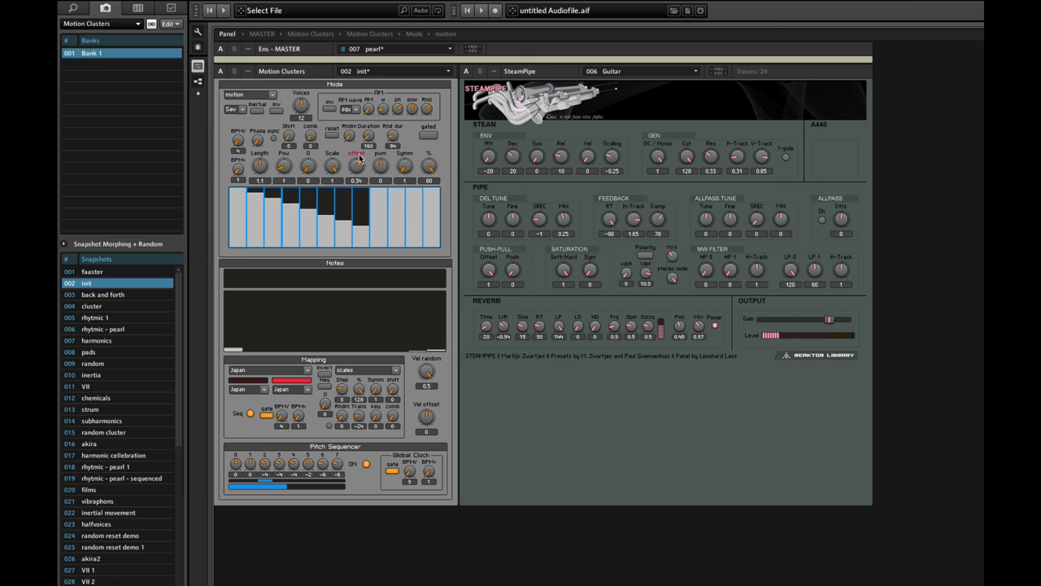
pyautogui.moveTo(360, 163); pyautogui.dragTo(359, 174)
# - Try the inverted saw, Pls, Tri and Rnd waveforms for the motion mode of Motion Clusters
pyautogui.click(236, 109)
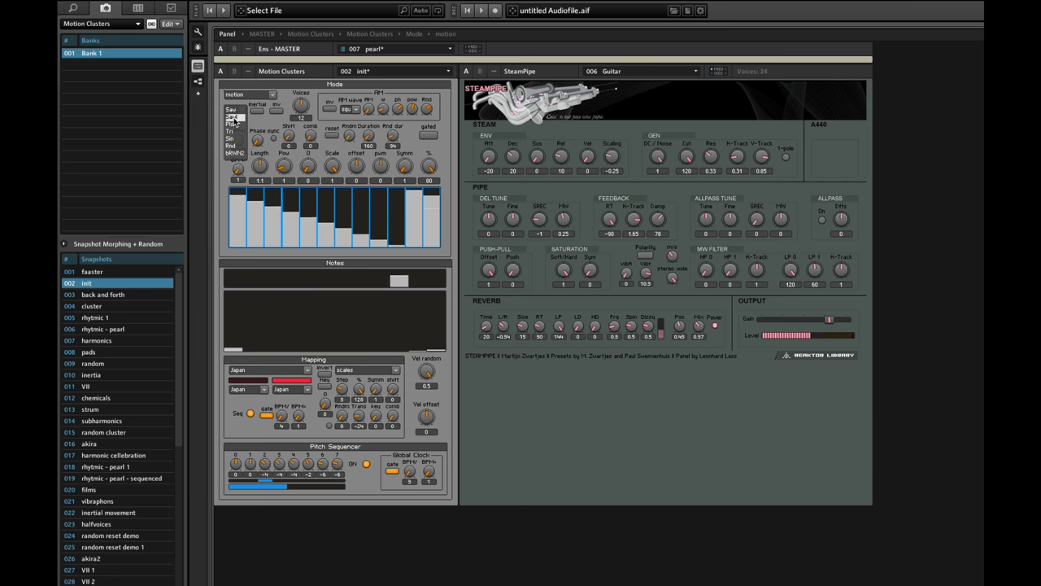
pyautogui.click(233, 118)
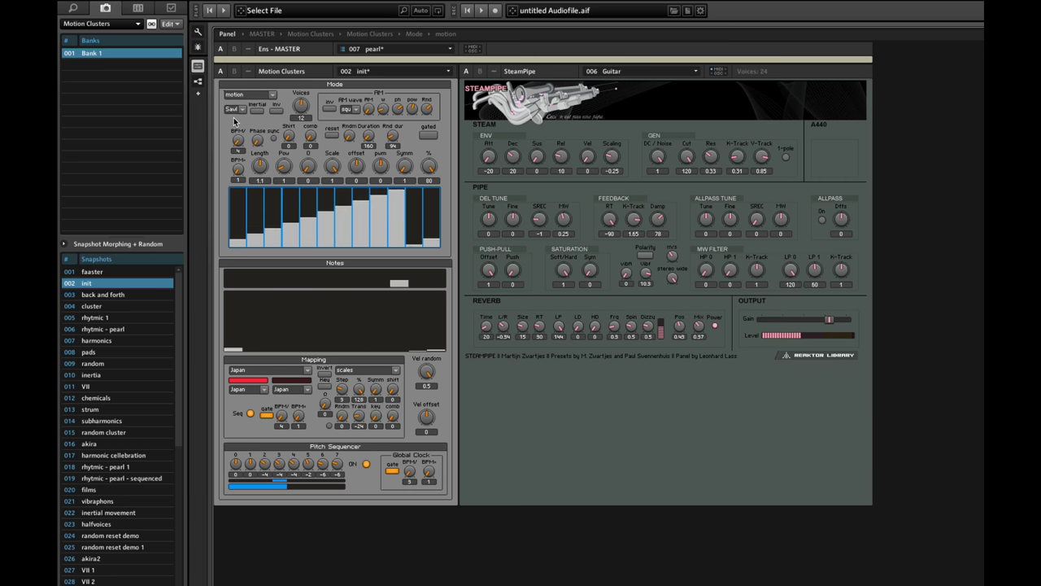
pyautogui.click(245, 107)
pyautogui.click(234, 121)
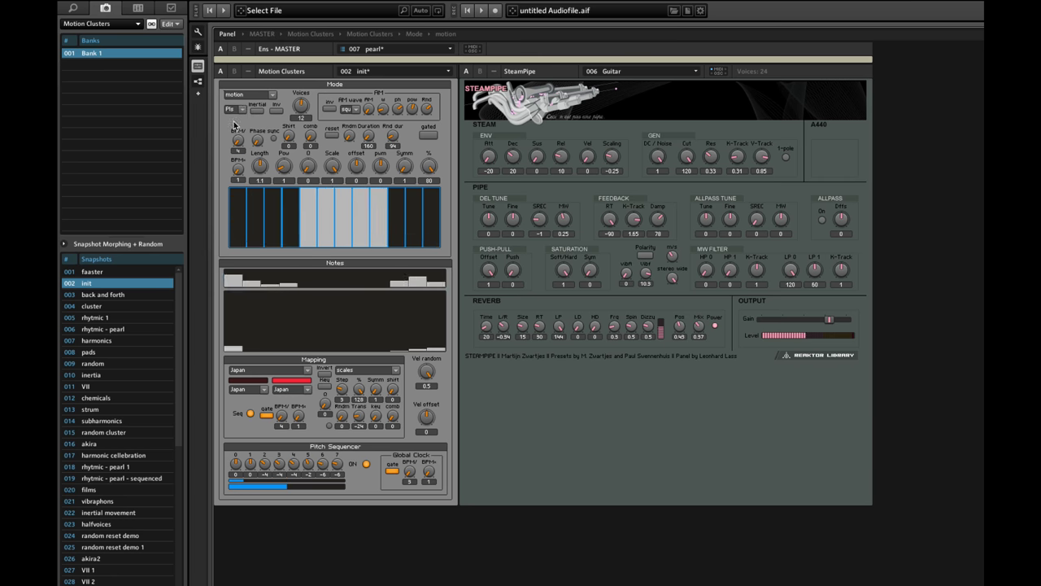
pyautogui.click(234, 109)
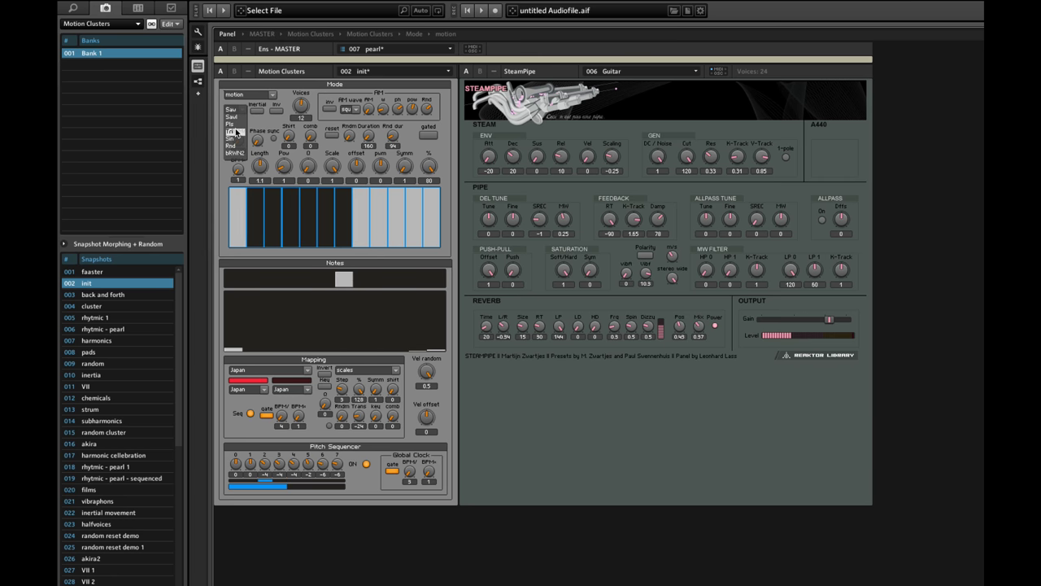
pyautogui.click(235, 130)
pyautogui.click(234, 109)
pyautogui.click(235, 150)
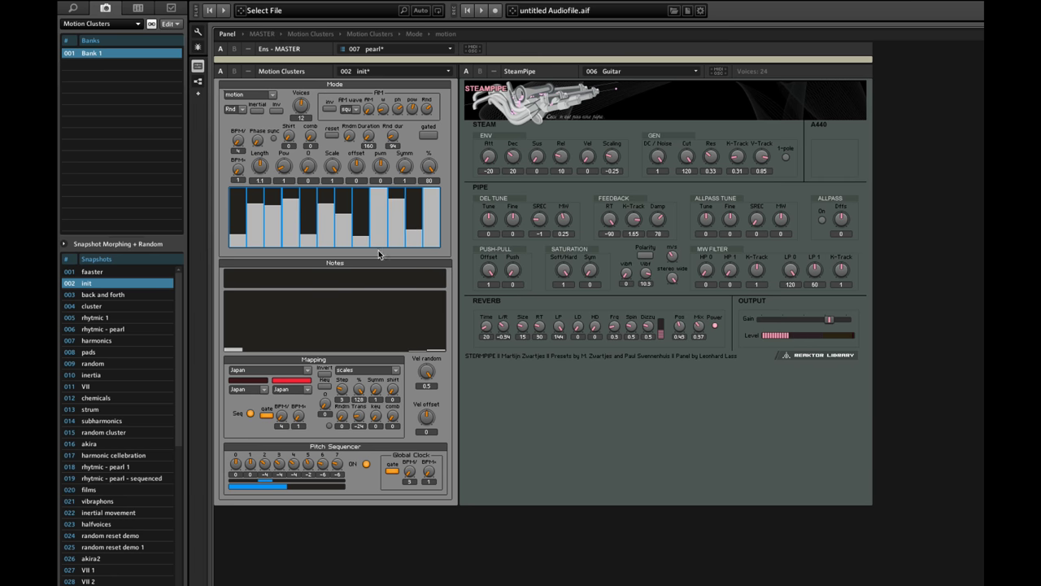
# - Lower the Rnd waveform's offset to about -0.6 and return it to 0
pyautogui.moveTo(355, 167); pyautogui.dragTo(361, 185)
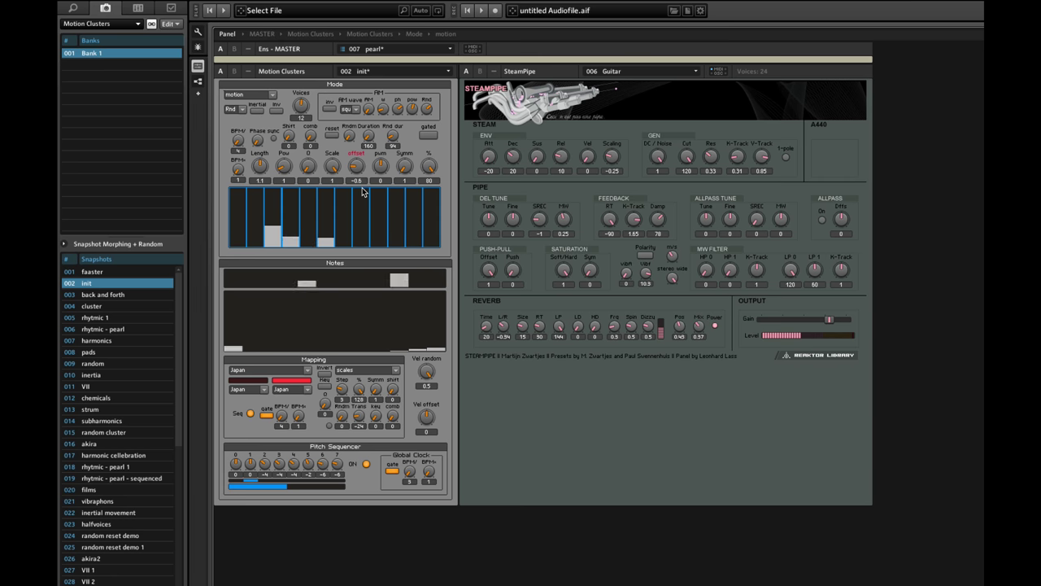
pyautogui.moveTo(364, 183); pyautogui.dragTo(358, 163)
# - Set the motion waveform to Saw for comparison, and change it to Sin
pyautogui.click(236, 109)
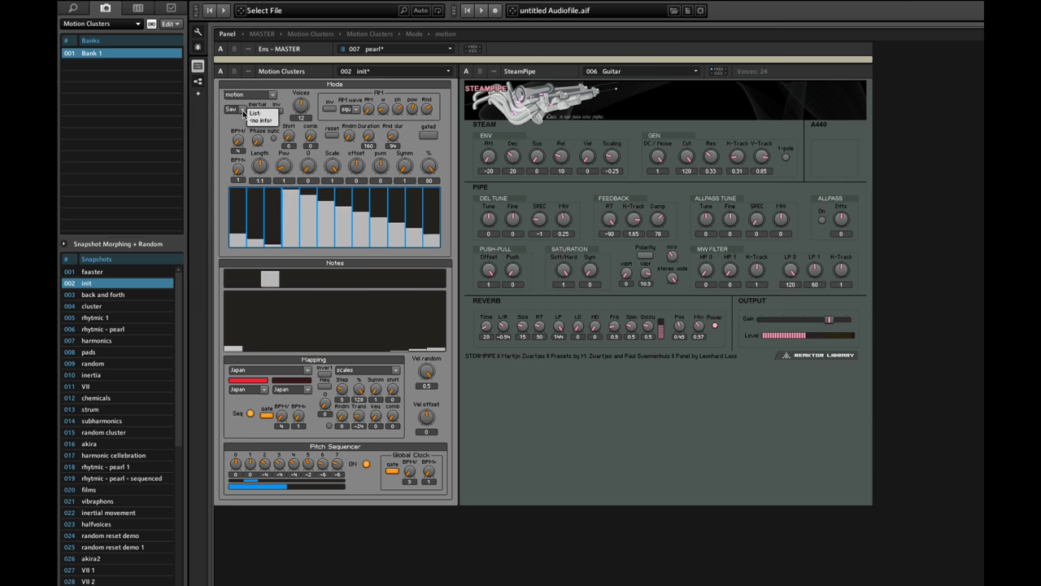
pyautogui.click(234, 109)
pyautogui.click(234, 138)
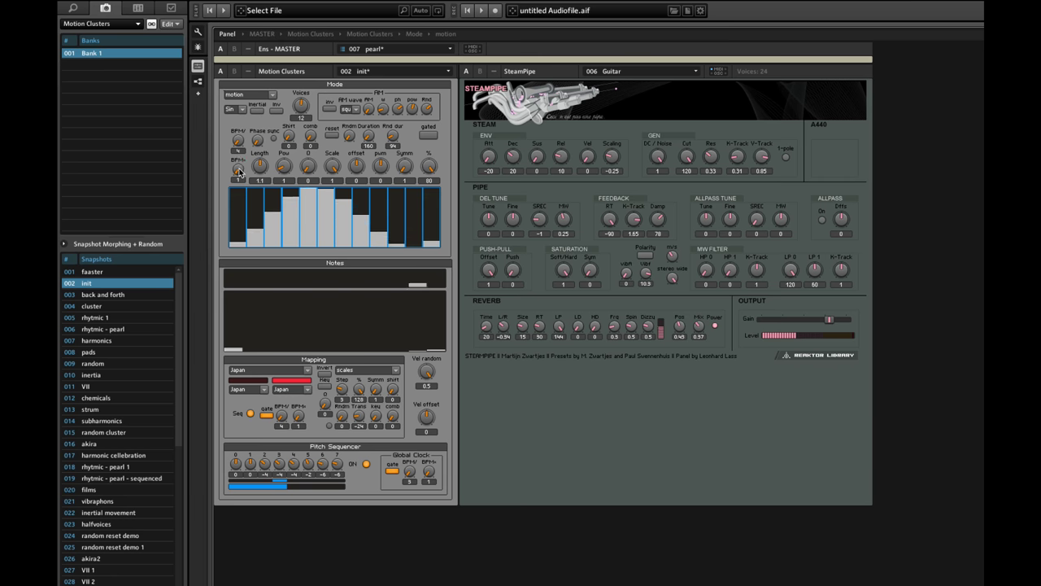
# - Set the motion clock's BPM* to 4 and its BPM/ to 7 in Motion Clusters
pyautogui.moveTo(237, 168); pyautogui.dragTo(239, 174)
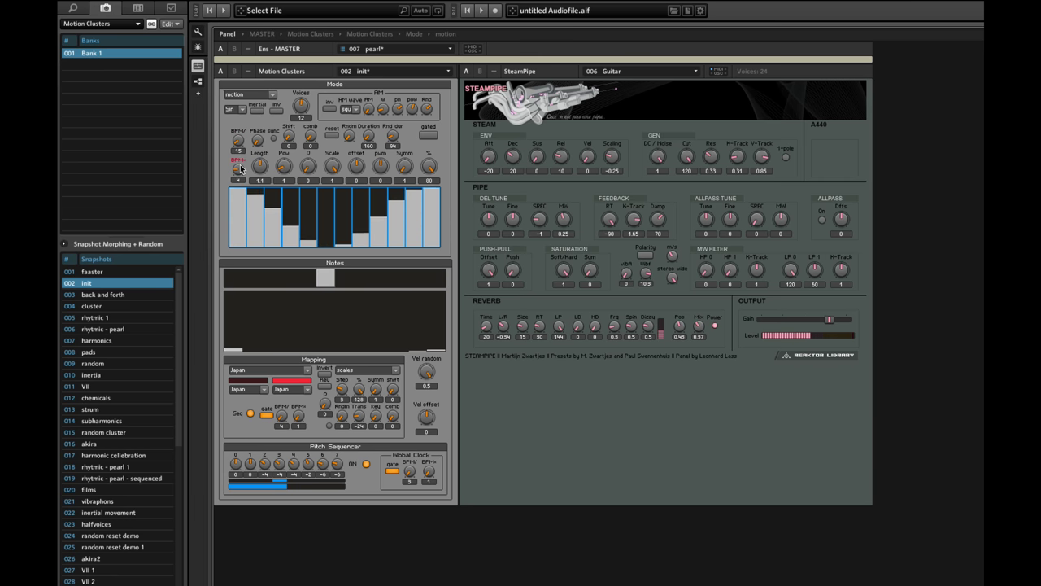
pyautogui.moveTo(239, 144); pyautogui.dragTo(238, 155)
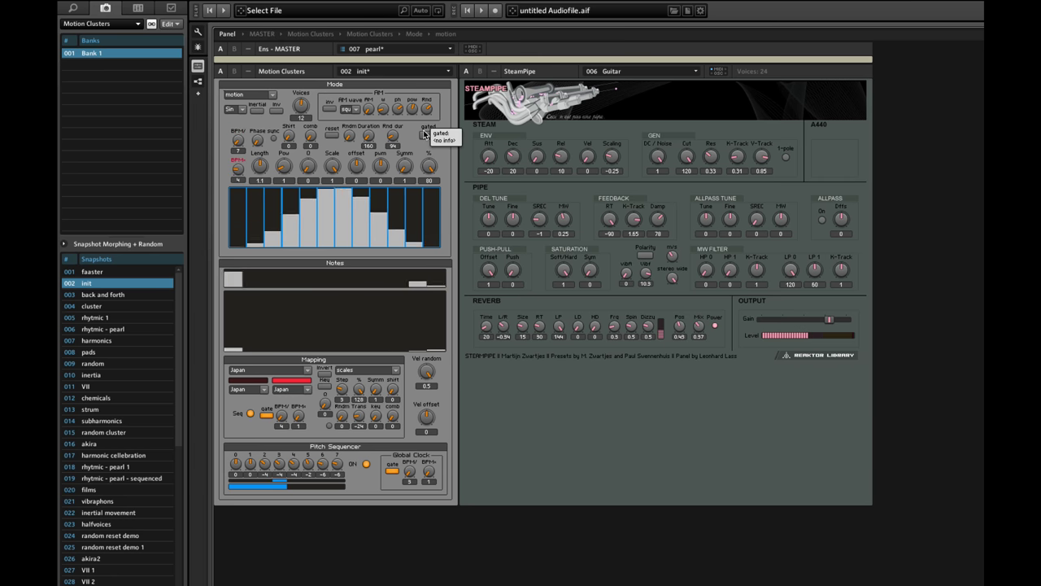
# - Raise the number of voices to 24 and return it to 12
pyautogui.moveTo(306, 110); pyautogui.dragTo(314, 62)
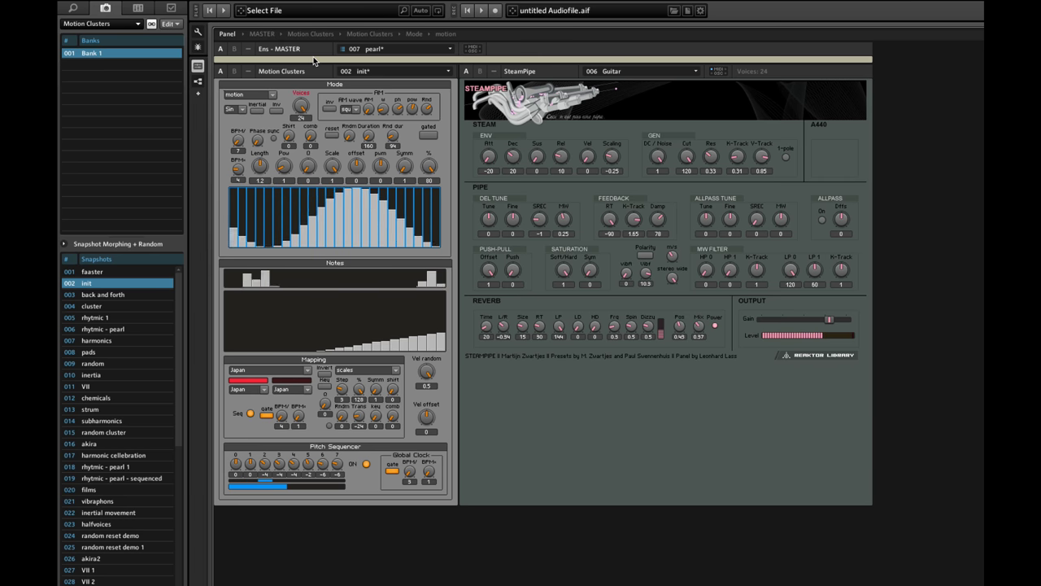
pyautogui.moveTo(314, 62); pyautogui.dragTo(320, 99)
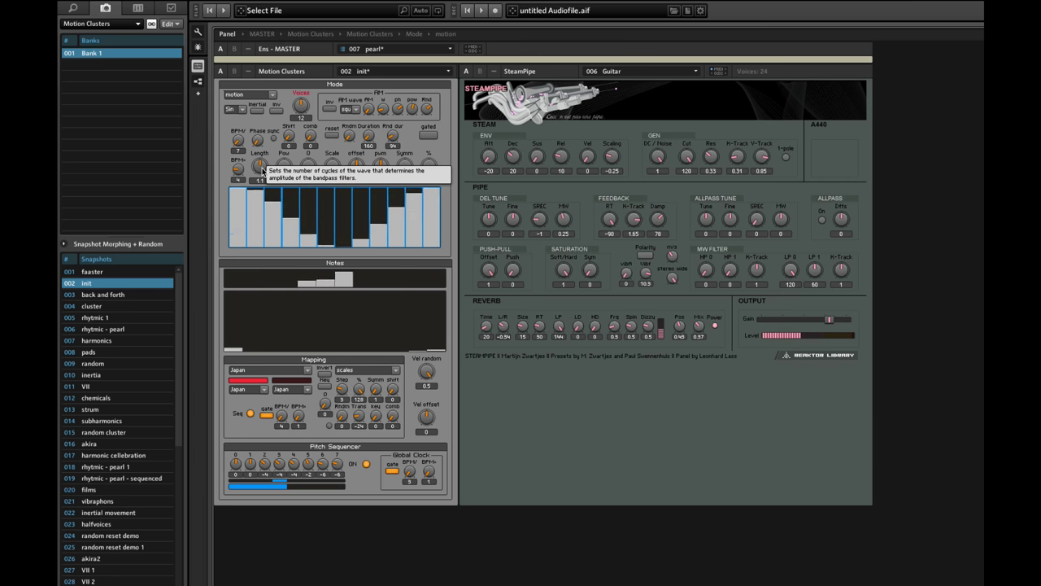
# - Lower the motion wave's Length to 0, raise it through 3.3, and settle it on about 5.6
pyautogui.moveTo(261, 170); pyautogui.dragTo(282, 299)
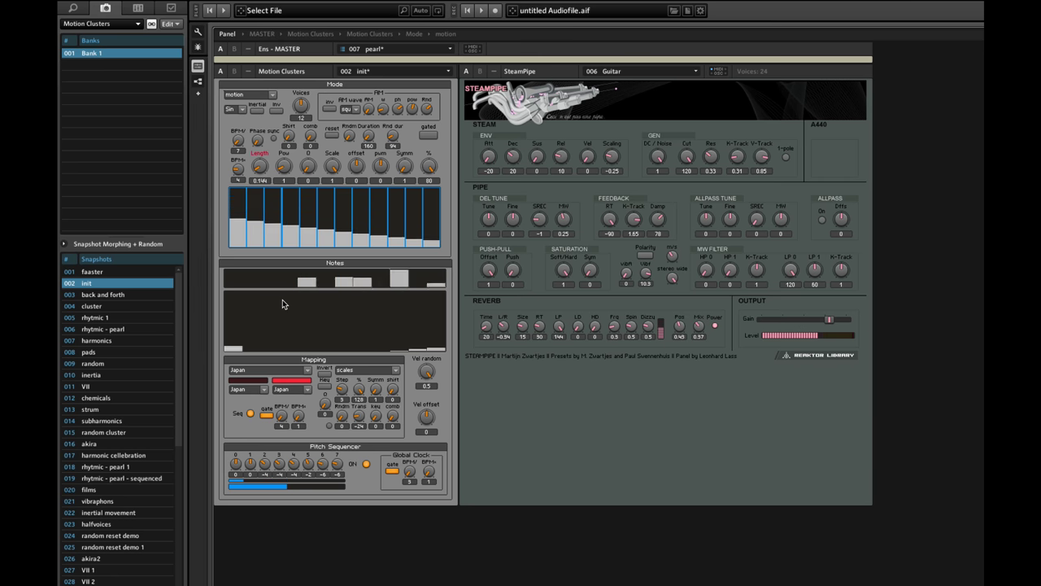
pyautogui.moveTo(283, 300); pyautogui.dragTo(284, 372)
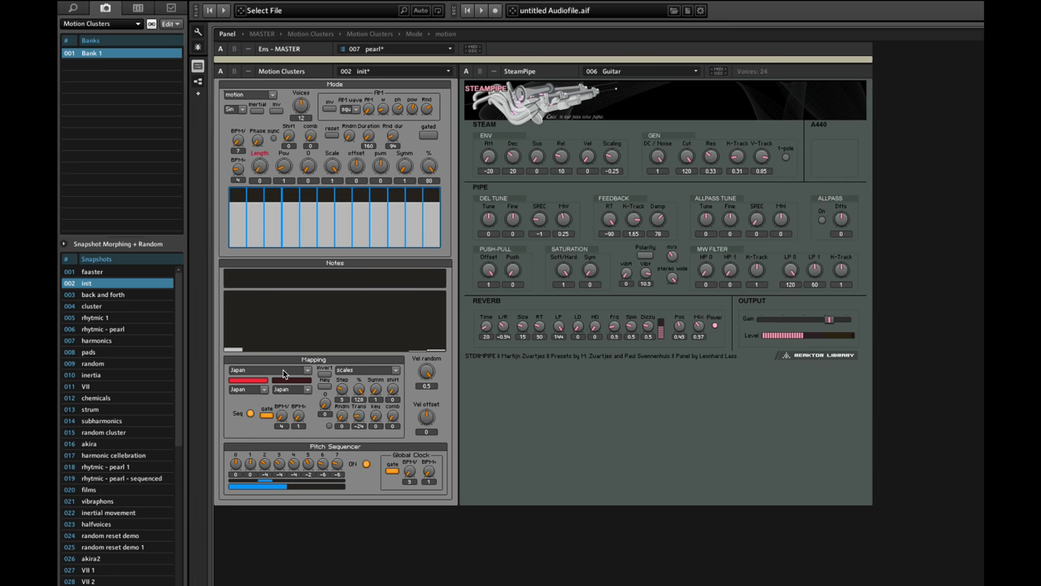
pyautogui.moveTo(284, 373); pyautogui.dragTo(271, 183)
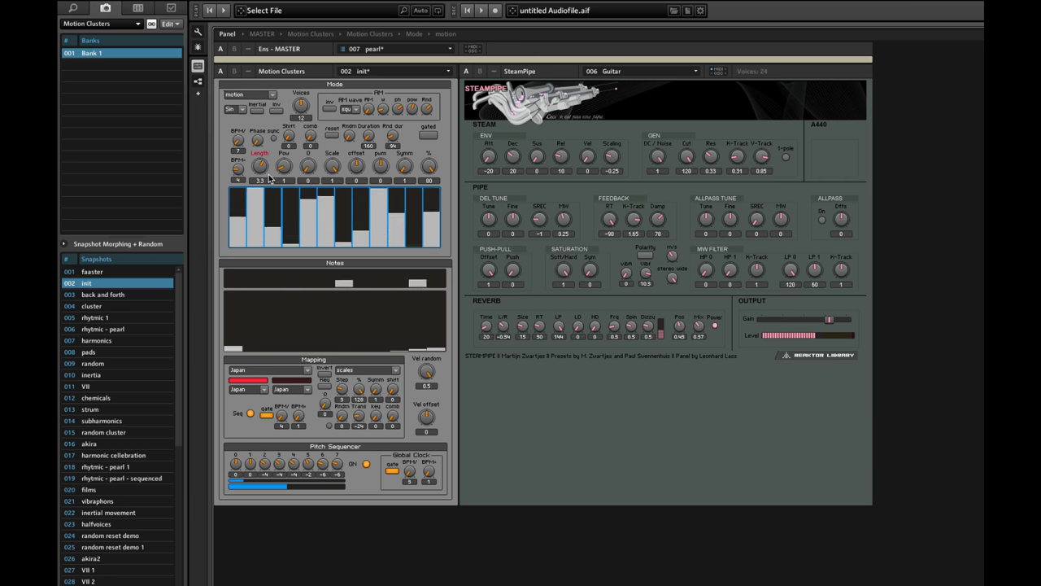
pyautogui.scroll(-5, 260, 178)
pyautogui.moveTo(261, 189); pyautogui.dragTo(264, 122)
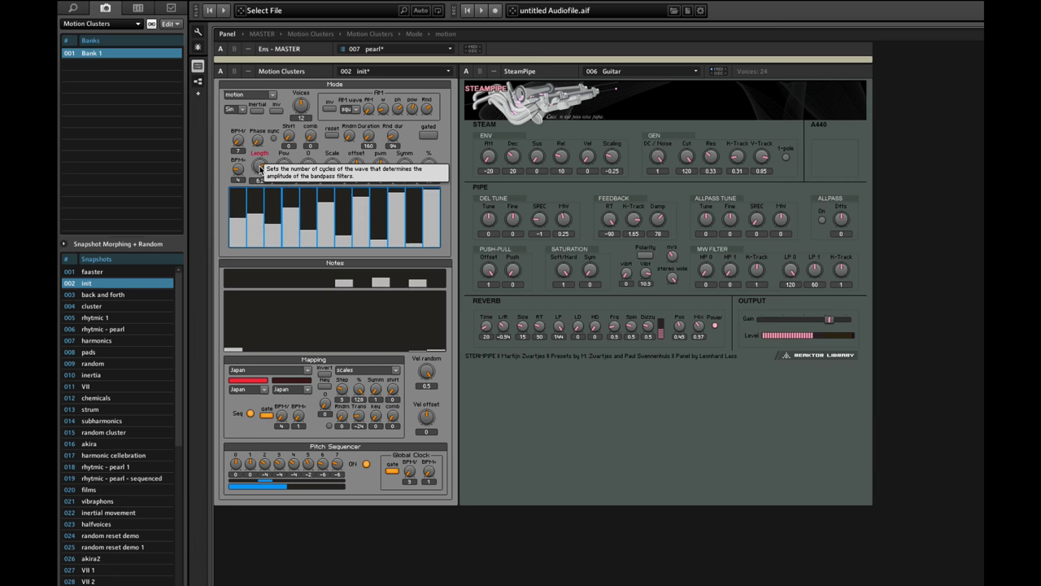
pyautogui.moveTo(260, 168); pyautogui.dragTo(261, 176)
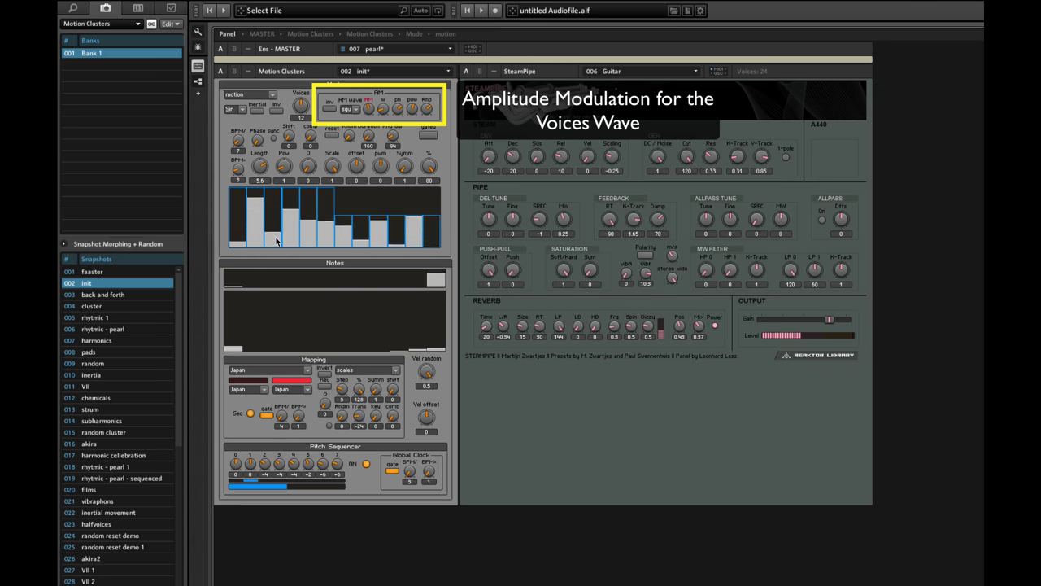
# - Set the amplitude modulation wave to sine and toggle the gated option of the motion mode
pyautogui.click(350, 109)
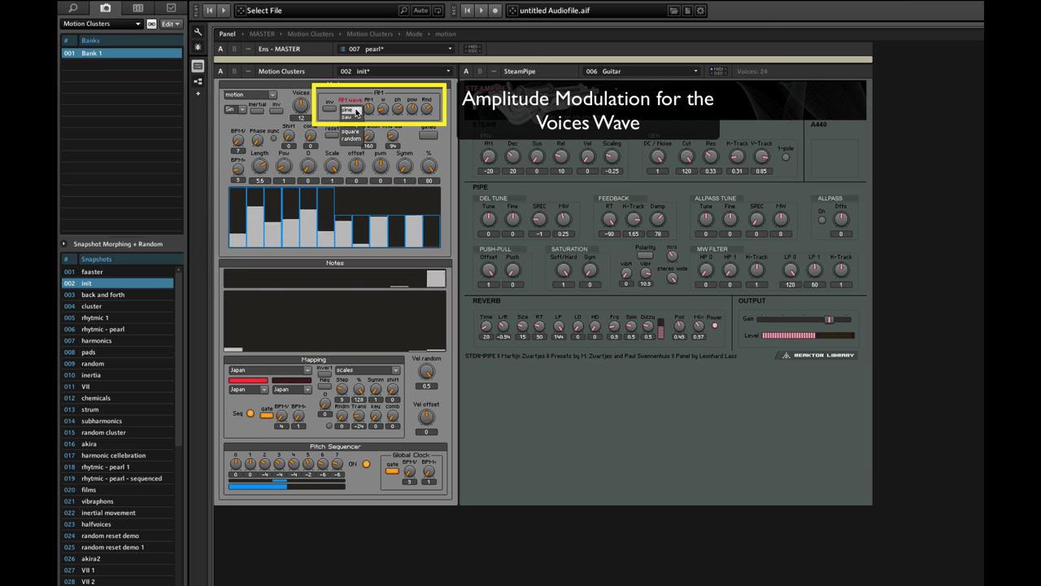
pyautogui.click(355, 112)
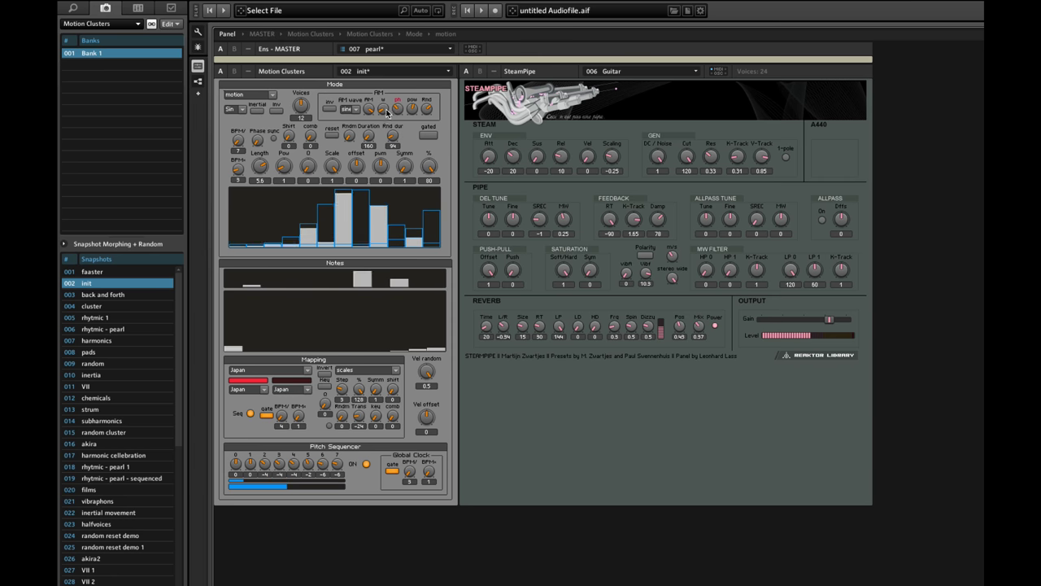
pyautogui.click(427, 135)
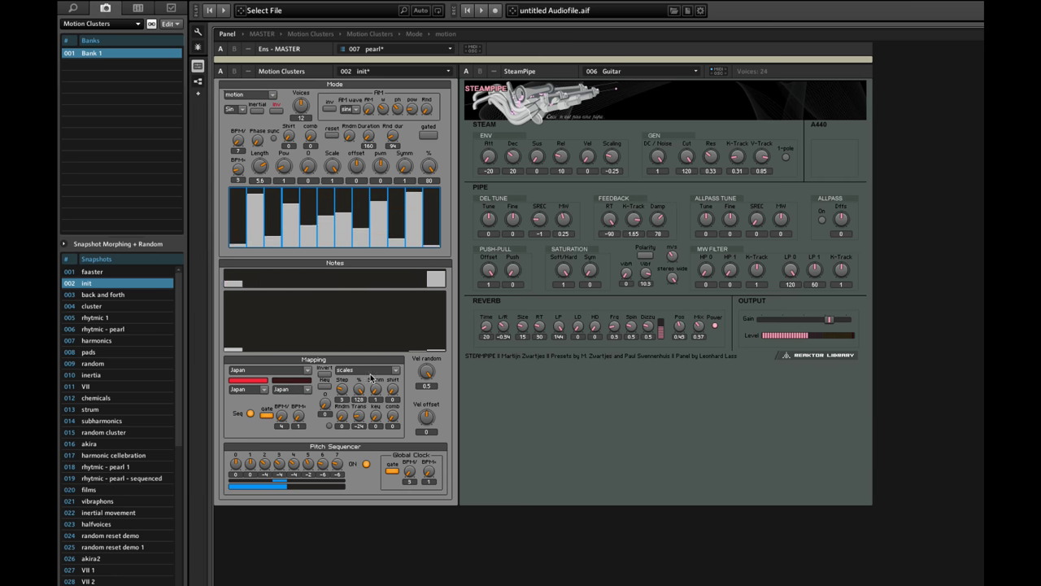
# - Switch the mapping mode to manual and redraw its pitch curve as descending steps with a high plateau at the end
pyautogui.click(396, 370)
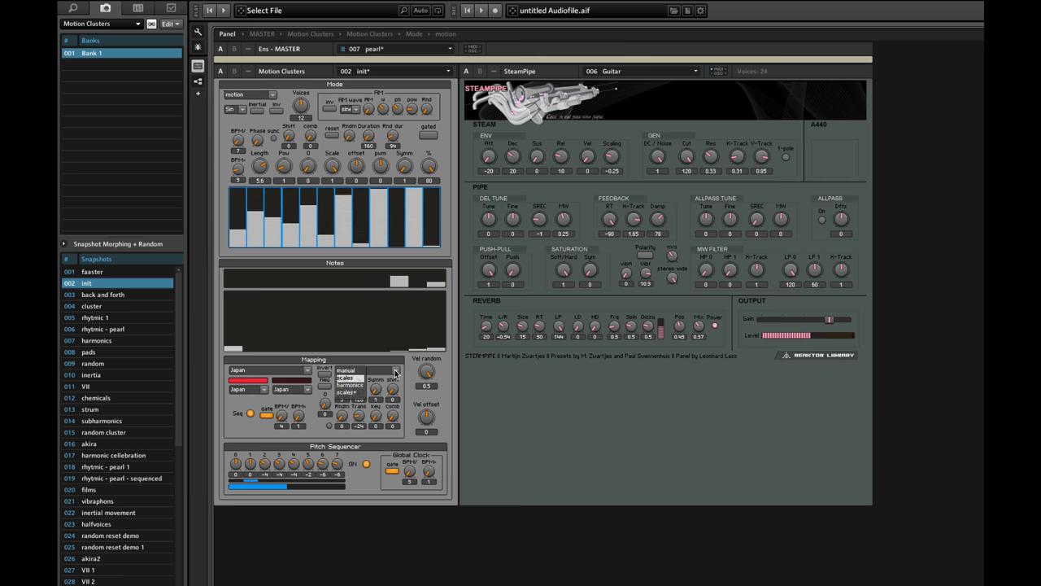
pyautogui.click(342, 371)
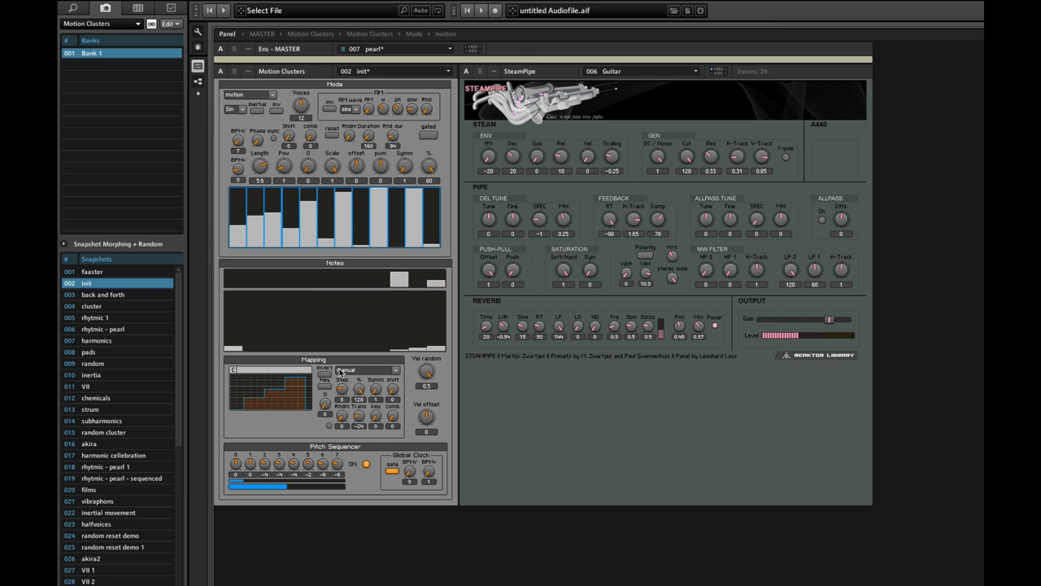
pyautogui.moveTo(235, 409)
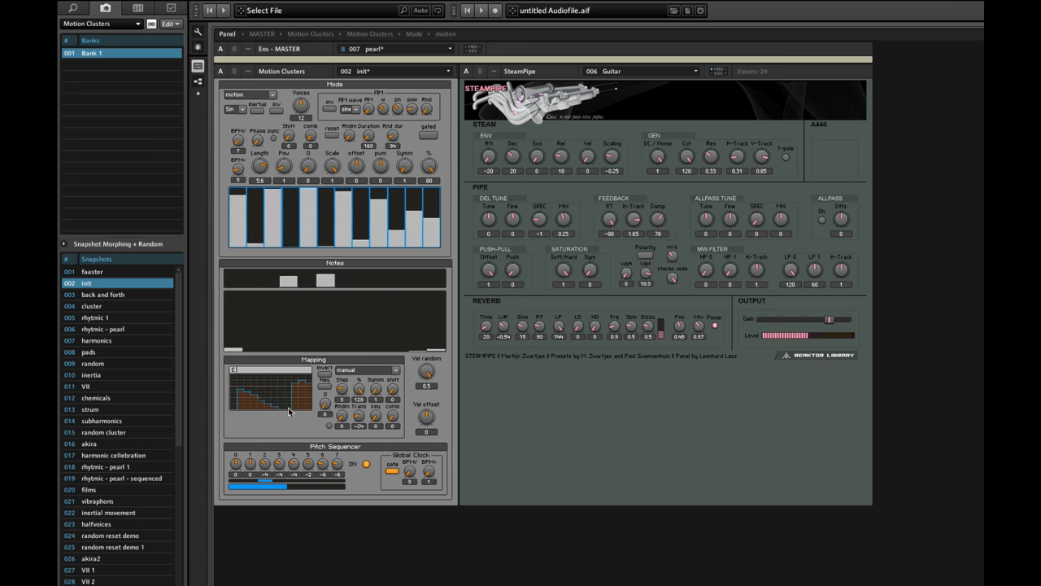
# - Switch the mapping mode back to scales for comparison, and change it to scales+
pyautogui.click(366, 369)
pyautogui.click(355, 380)
pyautogui.click(397, 372)
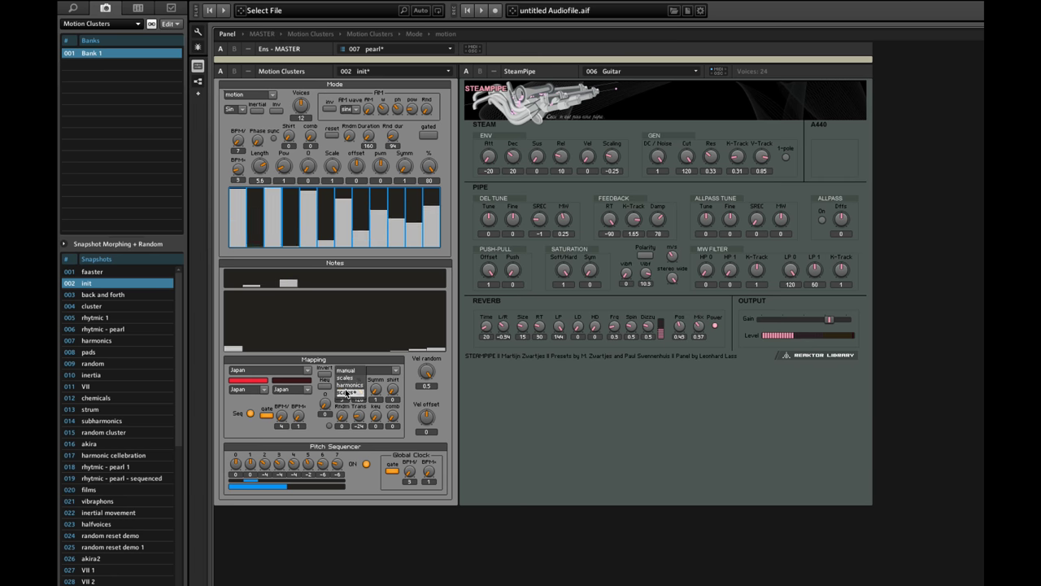
pyautogui.click(347, 393)
# - Try the harmonics mapping mode, turning its Subharmonics option on and off again
pyautogui.click(395, 372)
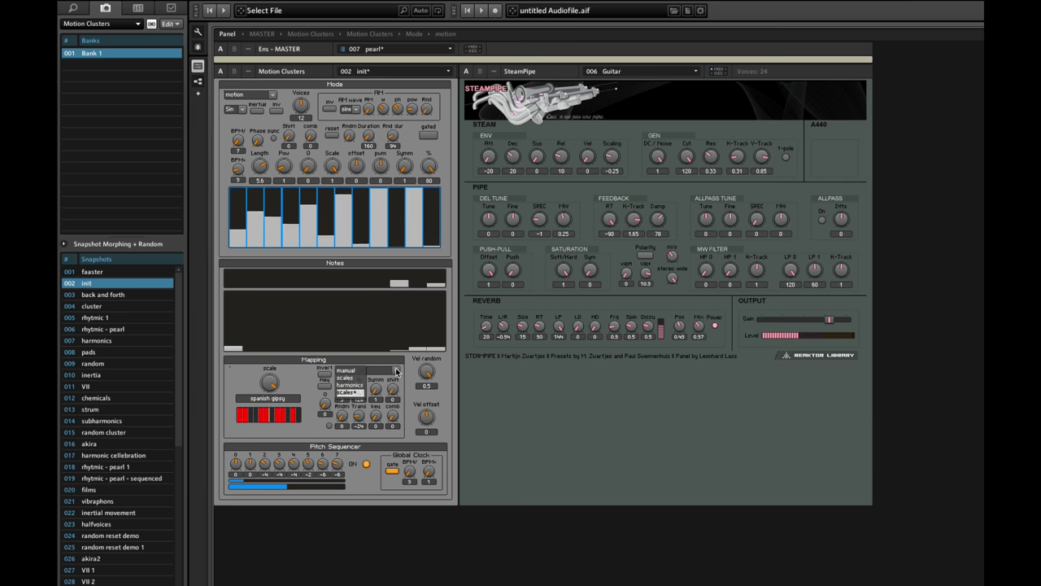
pyautogui.click(346, 384)
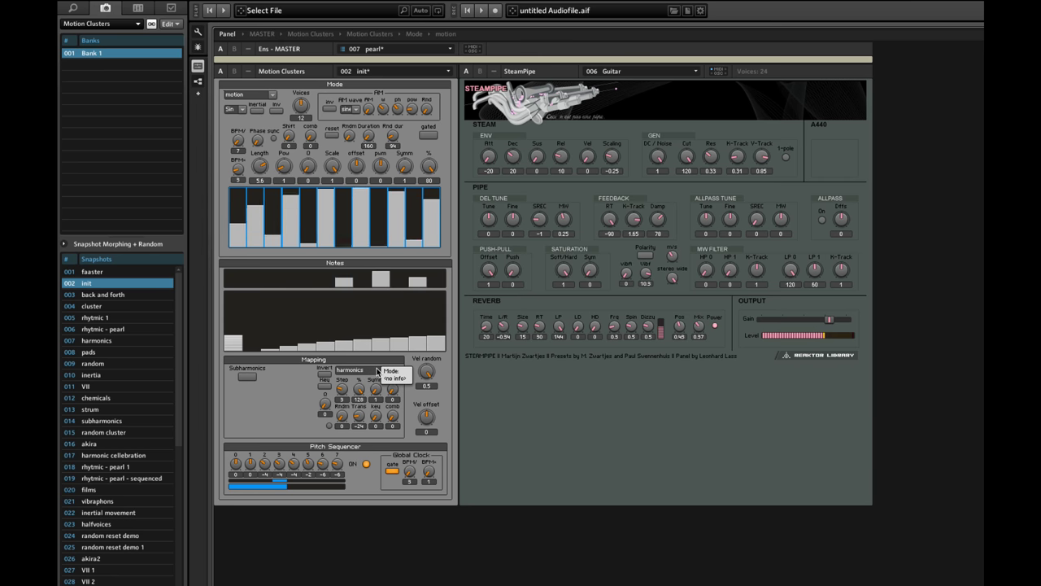
pyautogui.click(246, 377)
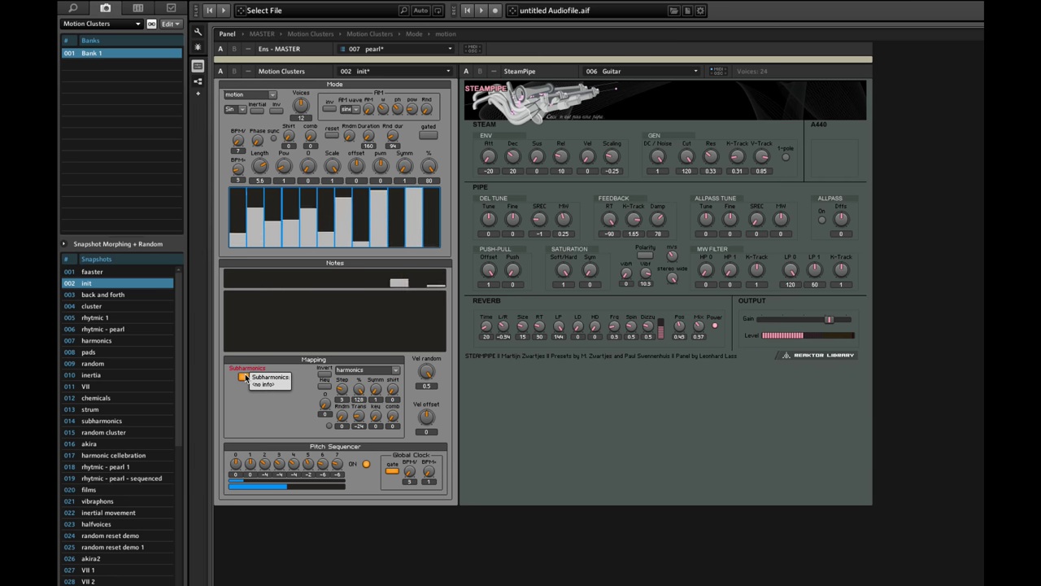
pyautogui.click(247, 377)
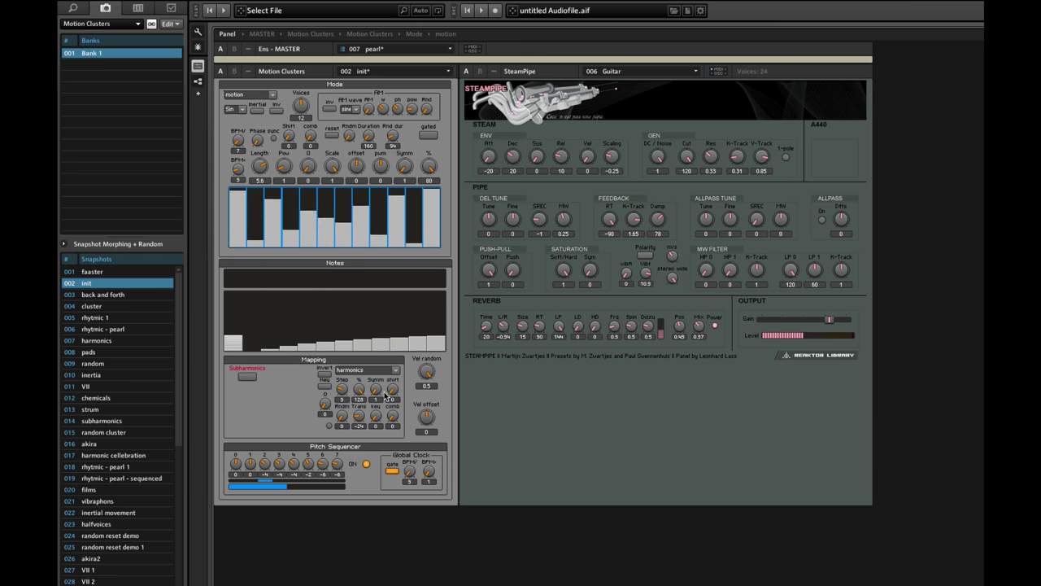
# - Return the mapping mode to scales, try a Trans value of 4, and reset Trans to 0
pyautogui.click(397, 372)
pyautogui.click(345, 378)
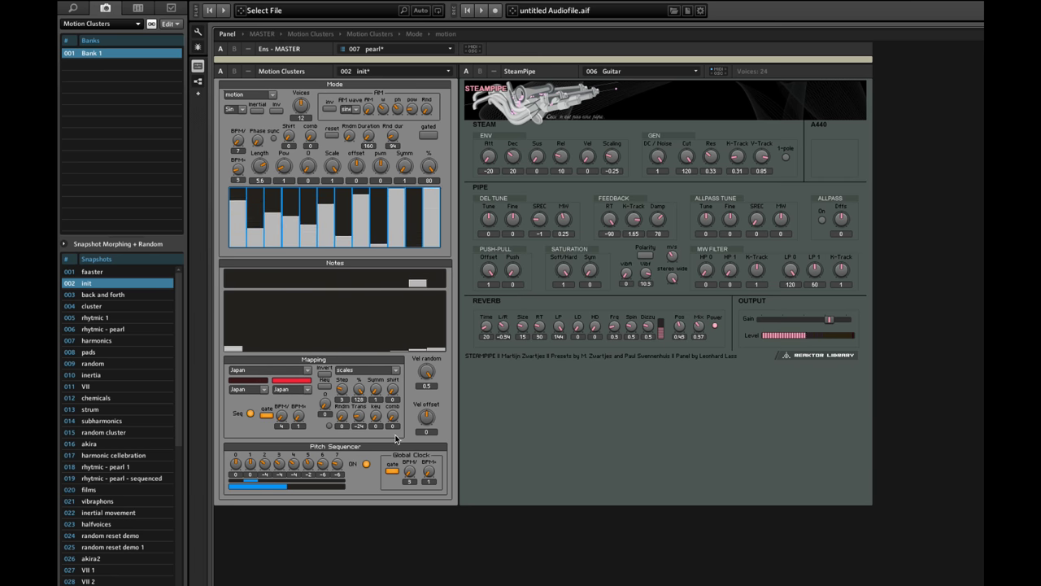
pyautogui.moveTo(360, 416); pyautogui.dragTo(363, 383)
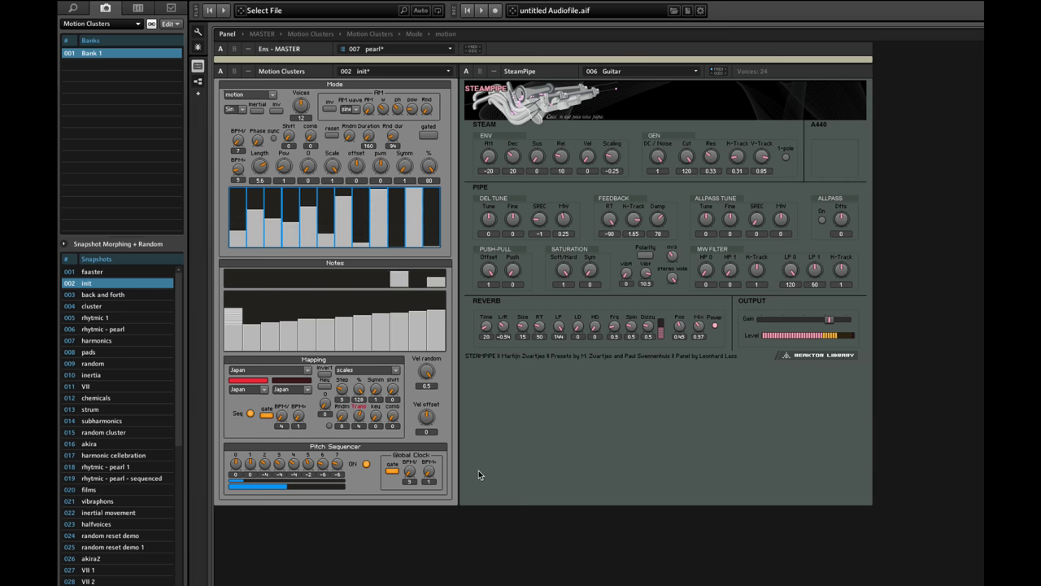
pyautogui.rightClick(360, 420)
pyautogui.click(372, 420)
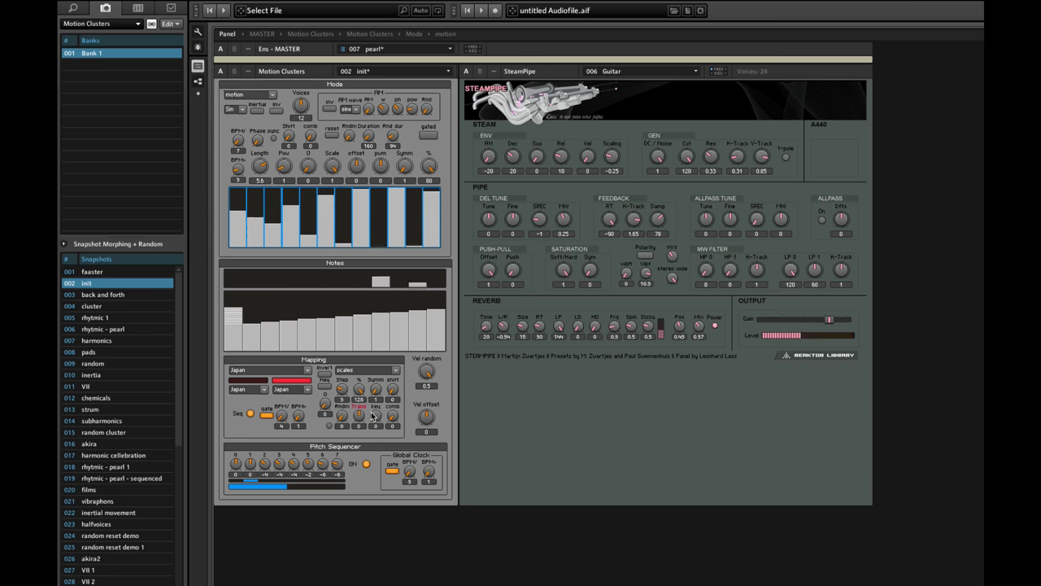
# - Set the mapping mode to scales+ and choose the ionian b13 scale
pyautogui.click(397, 371)
pyautogui.click(347, 393)
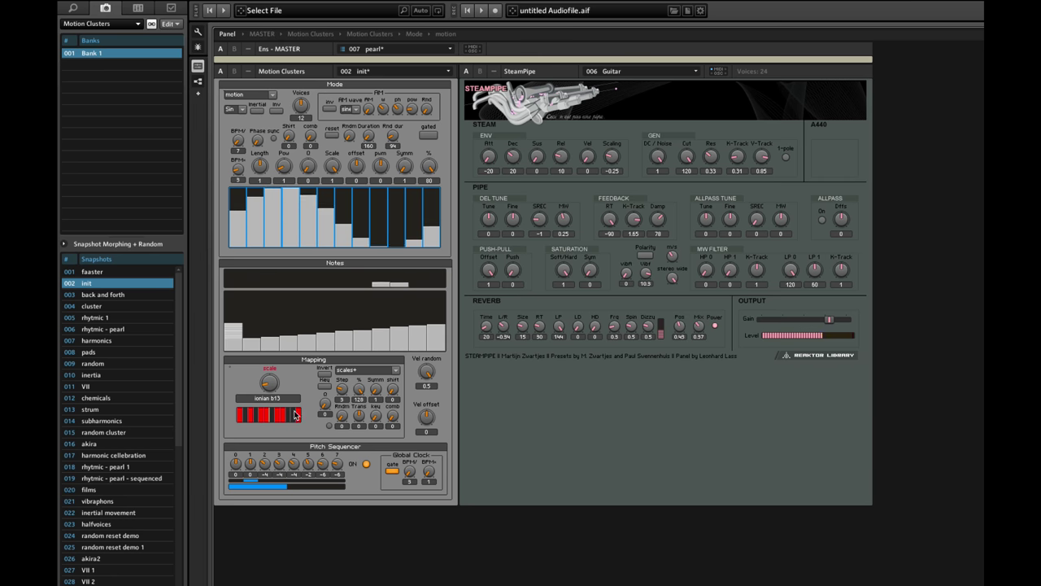
# - Raise the mapping's Step value to 5 and settle it on 3.5
pyautogui.click(343, 390)
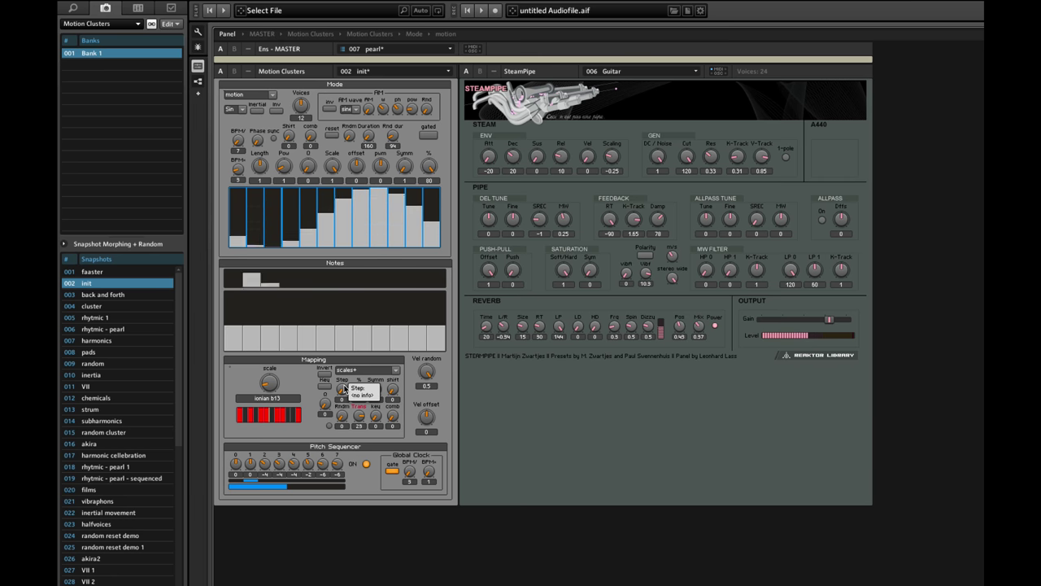
pyautogui.click(344, 388)
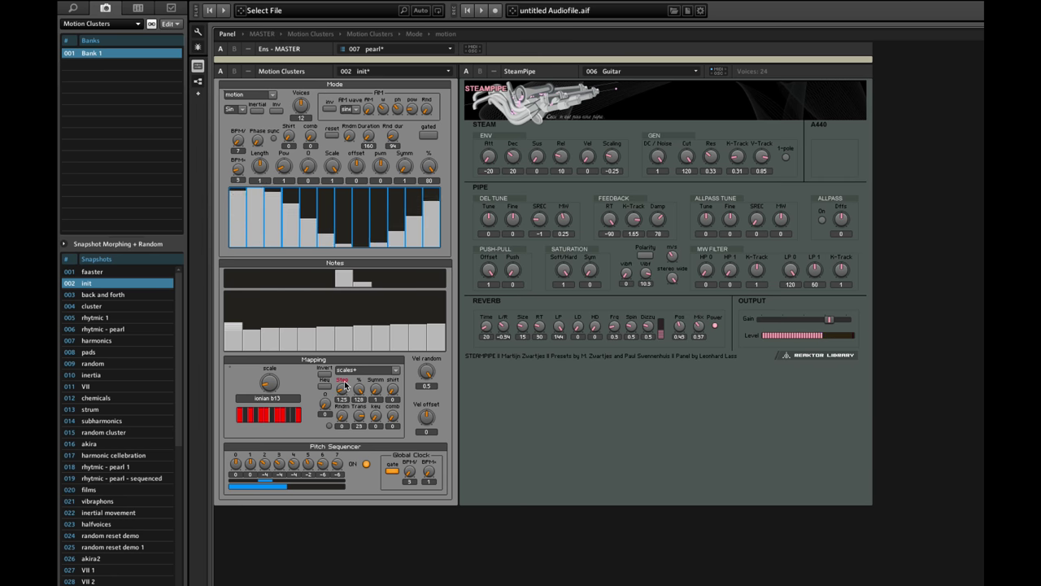
pyautogui.moveTo(345, 385); pyautogui.dragTo(345, 379)
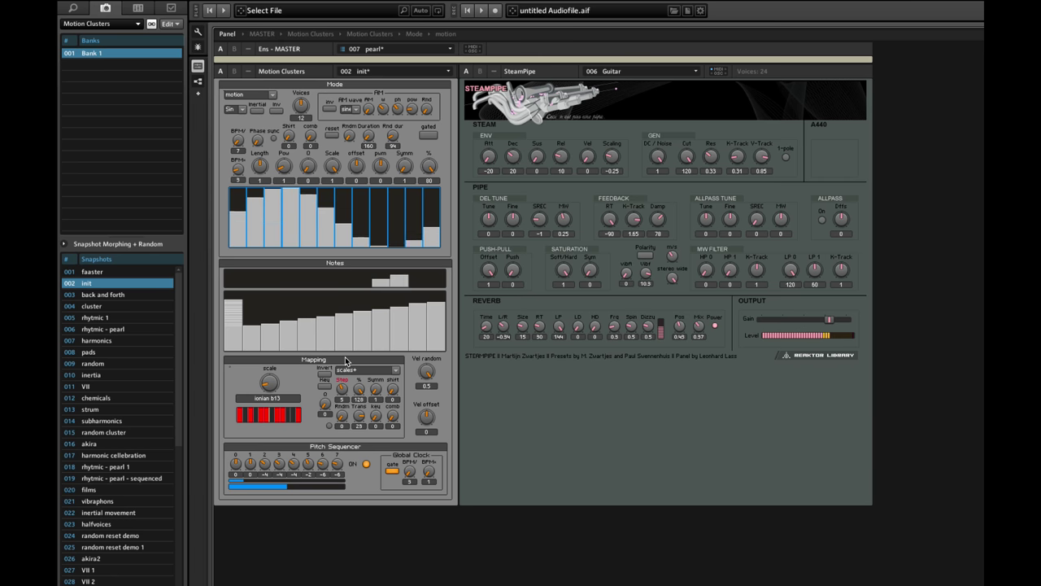
pyautogui.moveTo(344, 389); pyautogui.dragTo(342, 394)
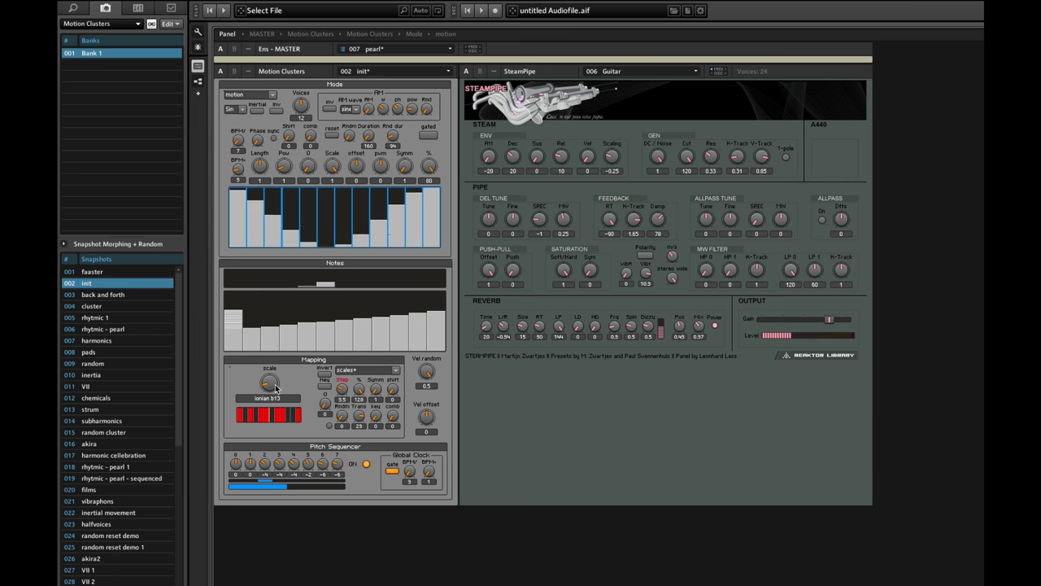
# - Change the mapping scale to japanese pentatonic and try other scales in the list
pyautogui.moveTo(274, 387); pyautogui.dragTo(275, 376)
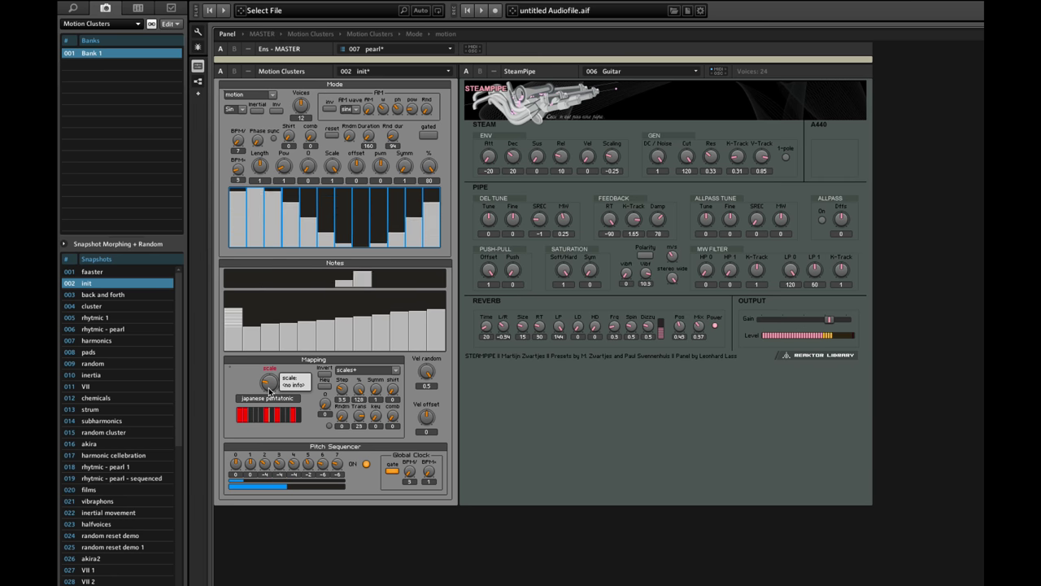
pyautogui.moveTo(270, 389); pyautogui.dragTo(271, 417)
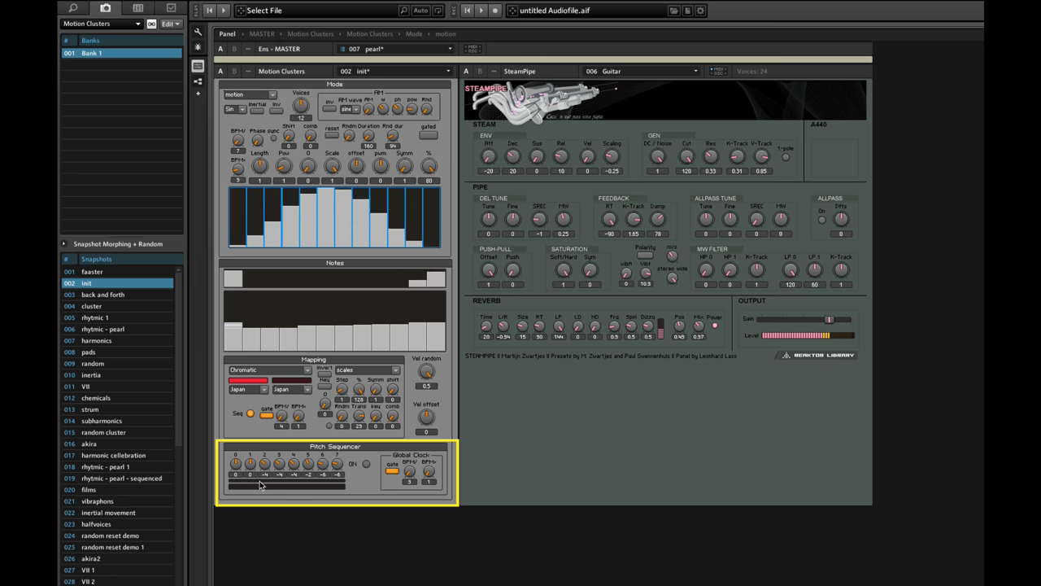
# - Turn on the pitch sequencer and set the global clock's BPM/ to 17
pyautogui.click(365, 464)
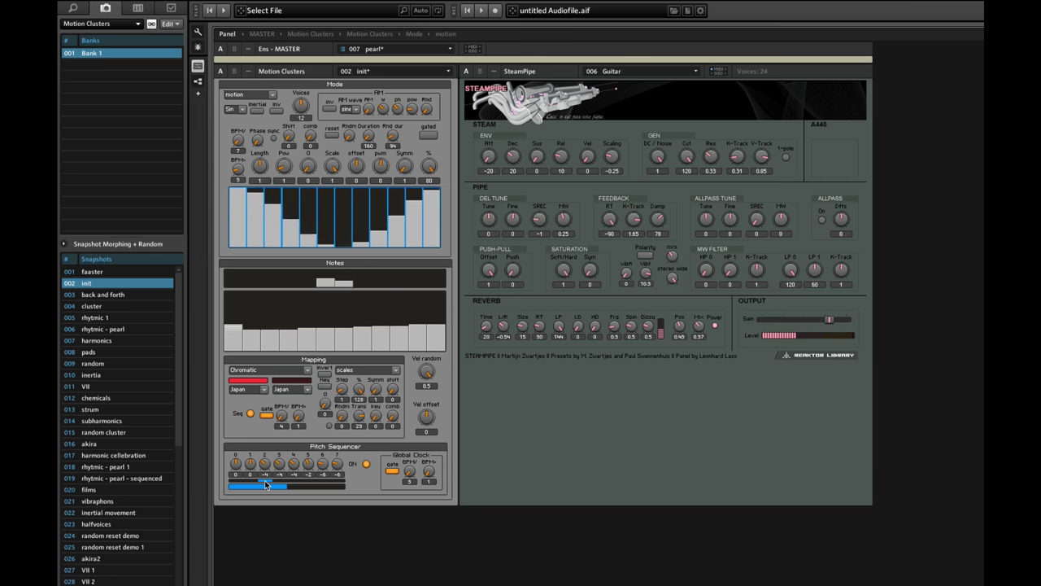
pyautogui.moveTo(409, 472); pyautogui.dragTo(411, 460)
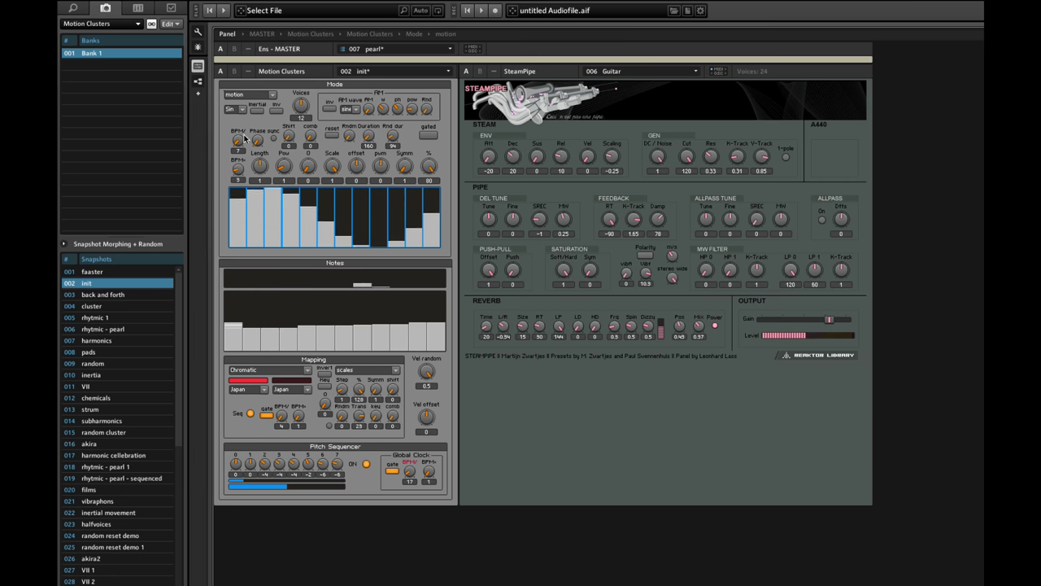
# - Try a different global clock BPM*, and set both BPM* and BPM/ to 1
pyautogui.click(432, 472)
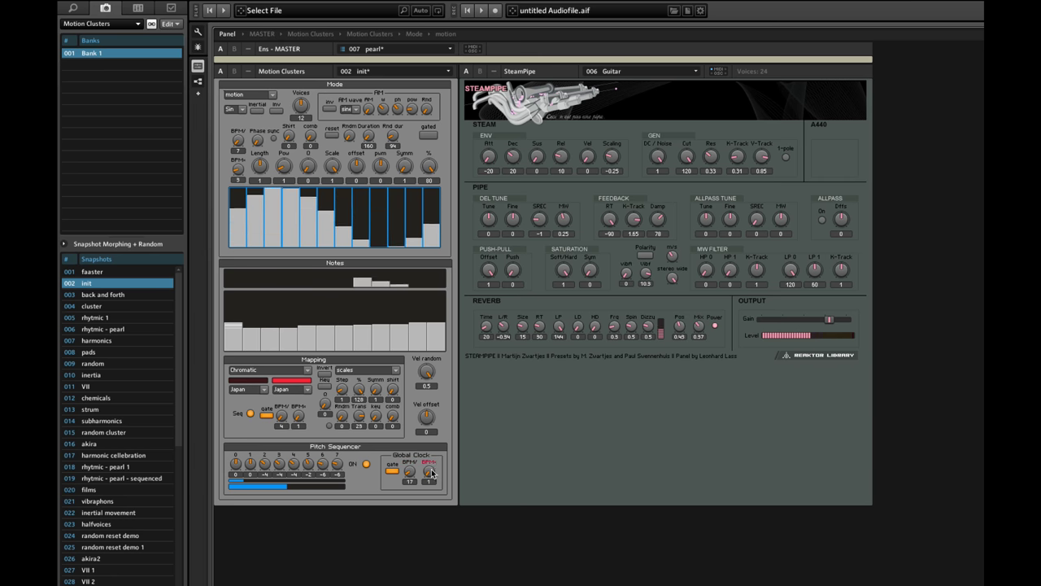
pyautogui.moveTo(428, 437); pyautogui.dragTo(432, 416)
pyautogui.moveTo(410, 472); pyautogui.dragTo(431, 493)
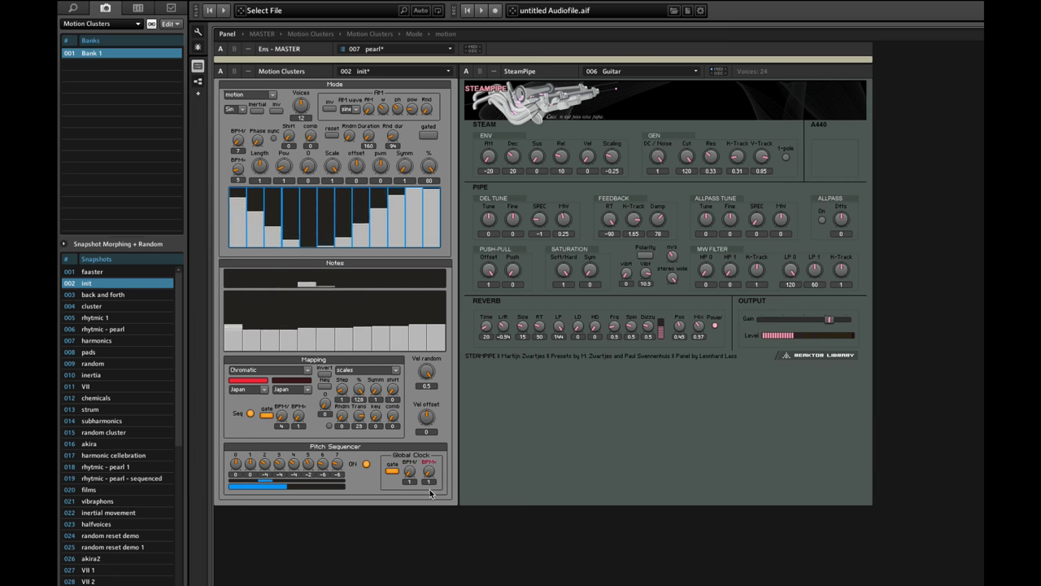
# - Turn off the gate of the mapping's scale sequencer
pyautogui.click(267, 416)
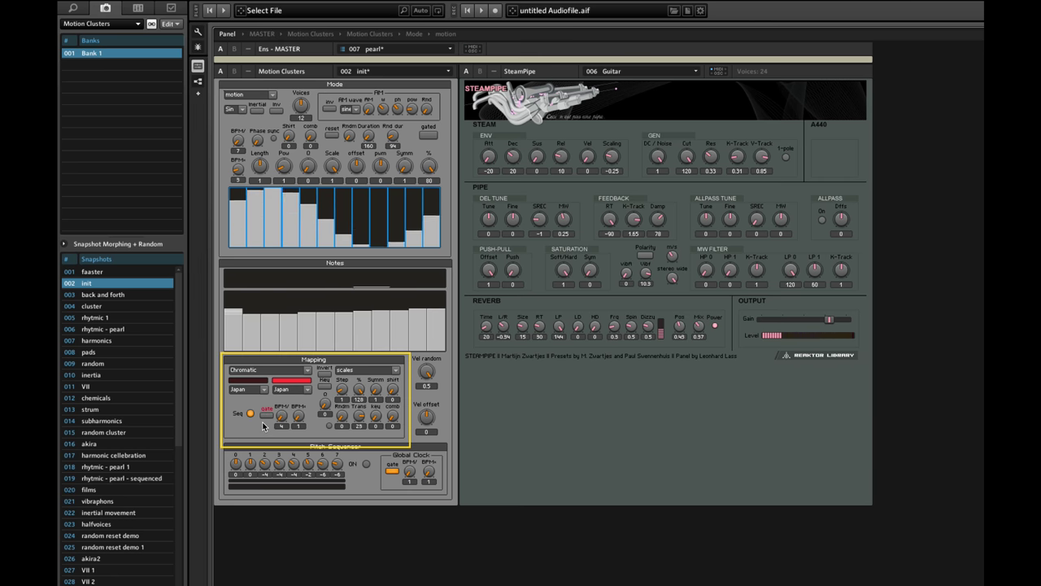
# - Set the two lower scales of the mapping's scale sequence to Ionian and Chromatic
pyautogui.click(264, 417)
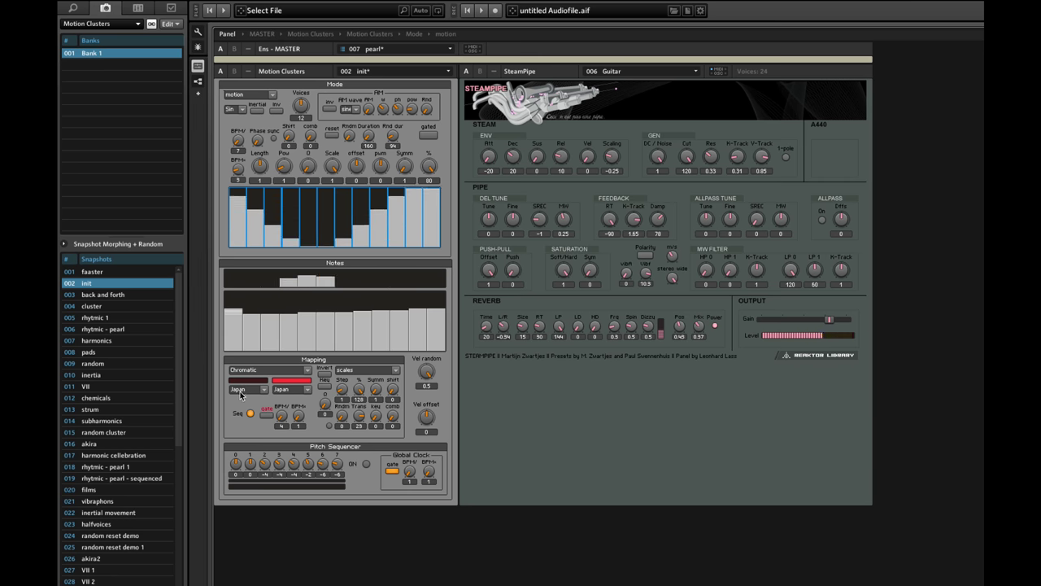
pyautogui.click(266, 391)
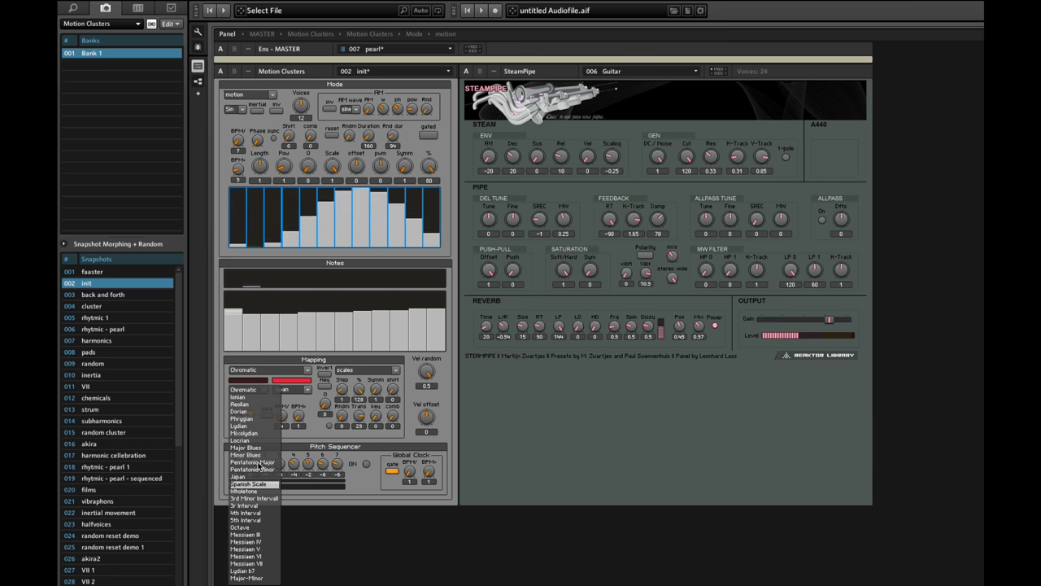
pyautogui.click(242, 397)
pyautogui.click(307, 391)
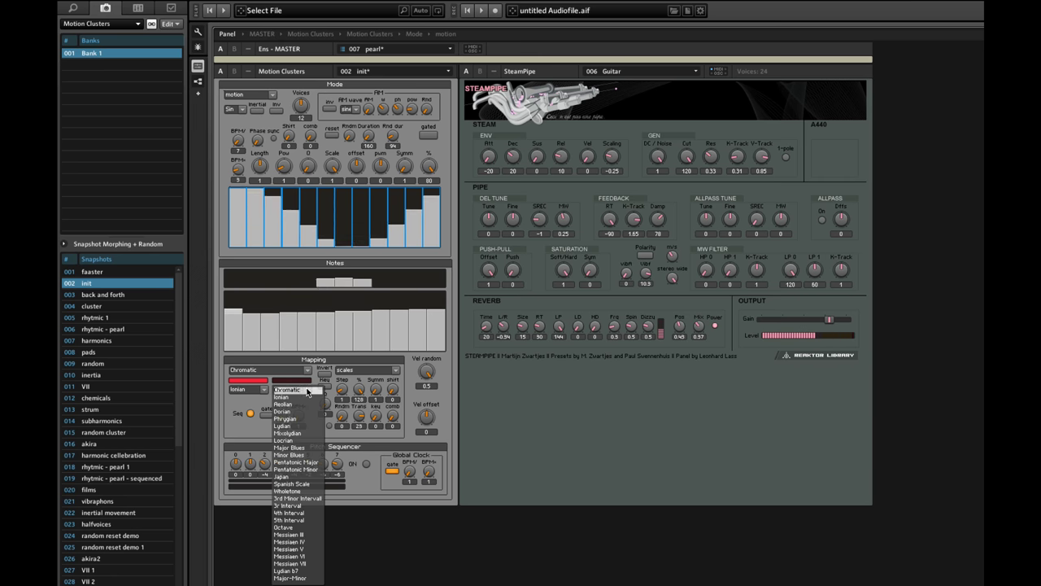
pyautogui.click(302, 390)
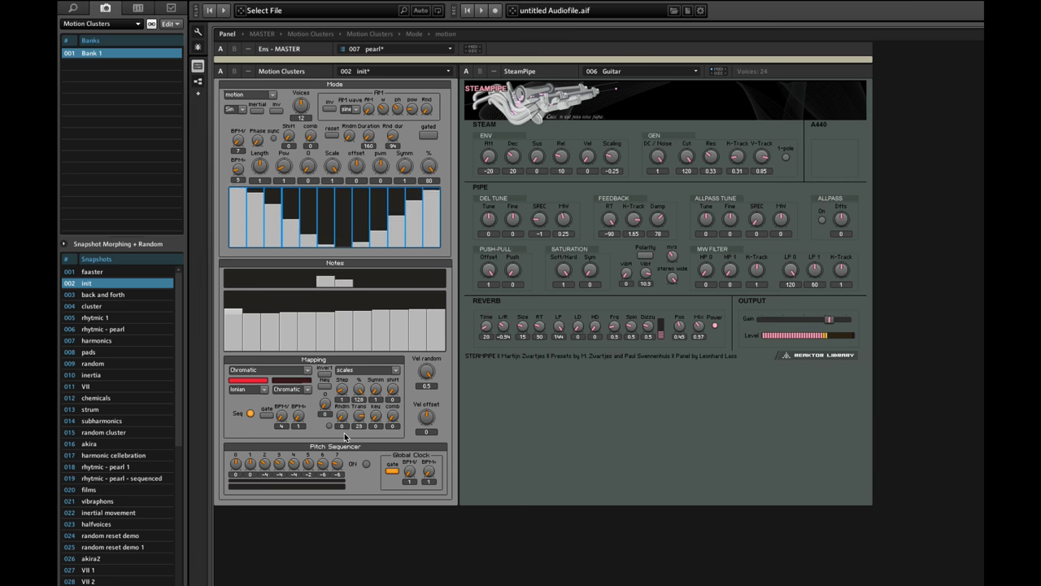
# - Try a BPM* of 4 for the mapping's scale sequencer and turn the sequencer off
pyautogui.moveTo(303, 421); pyautogui.dragTo(300, 397)
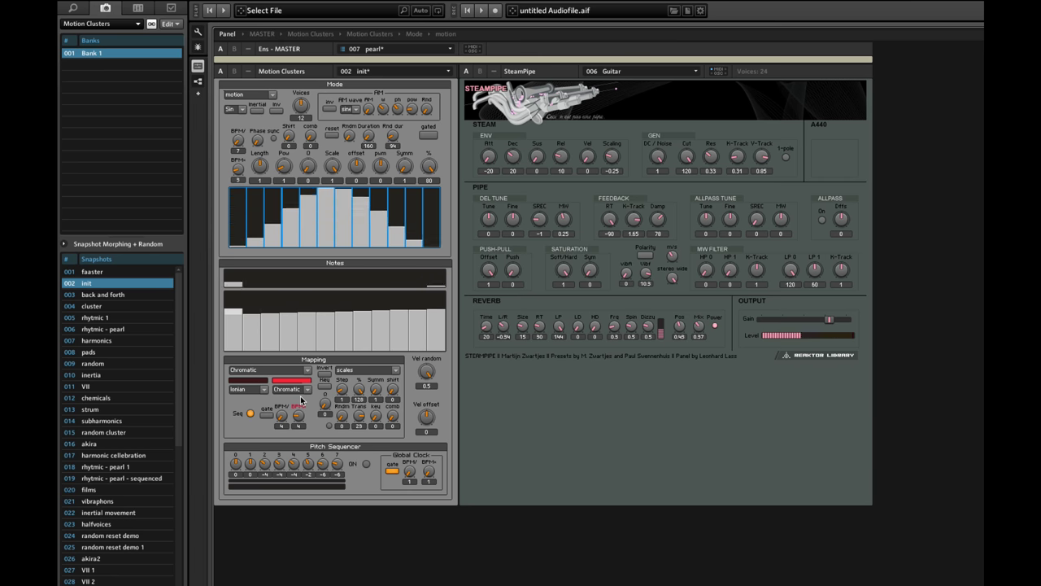
pyautogui.click(250, 414)
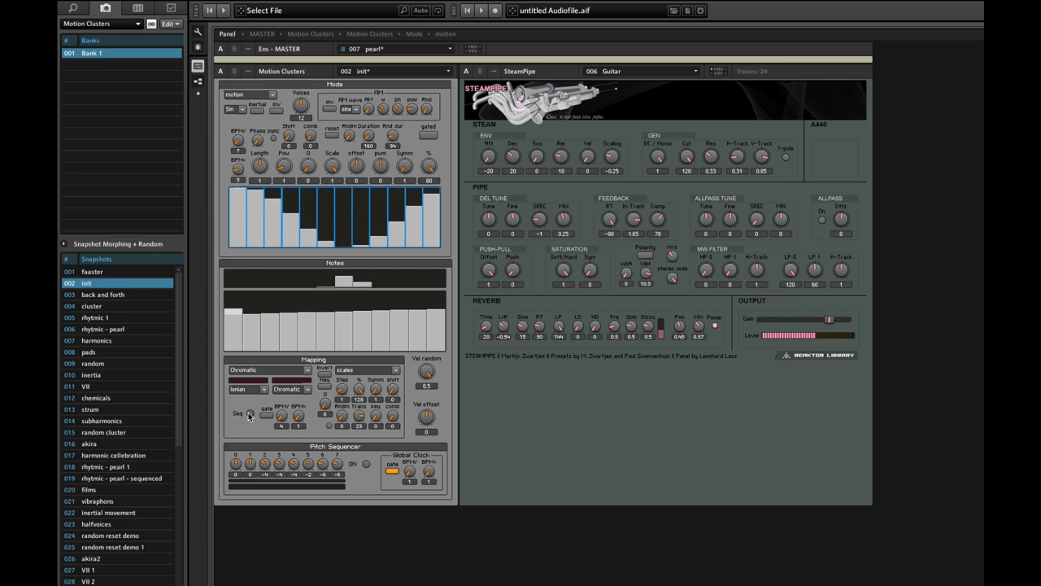
pyautogui.click(307, 372)
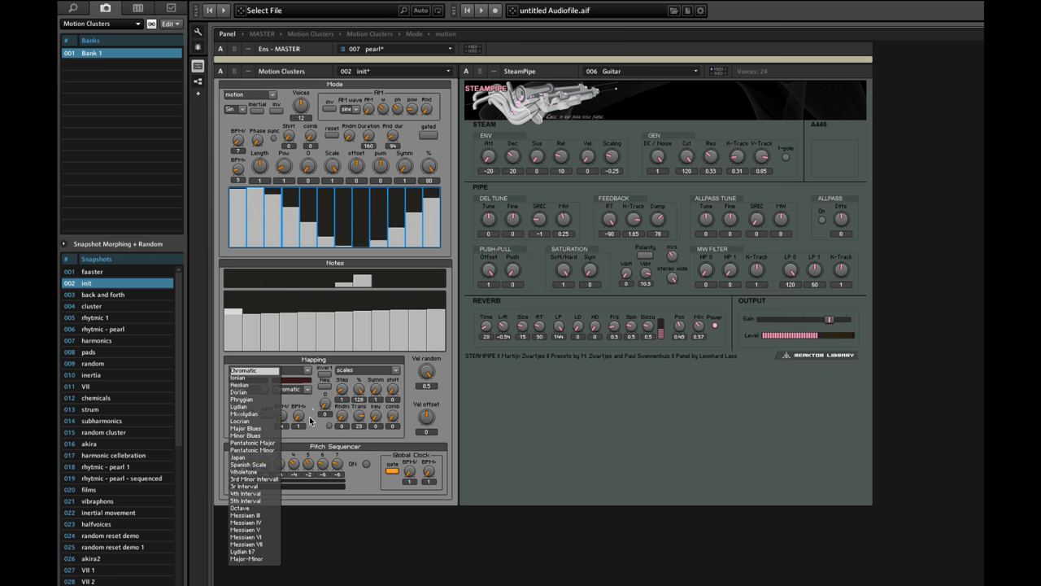
pyautogui.click(314, 404)
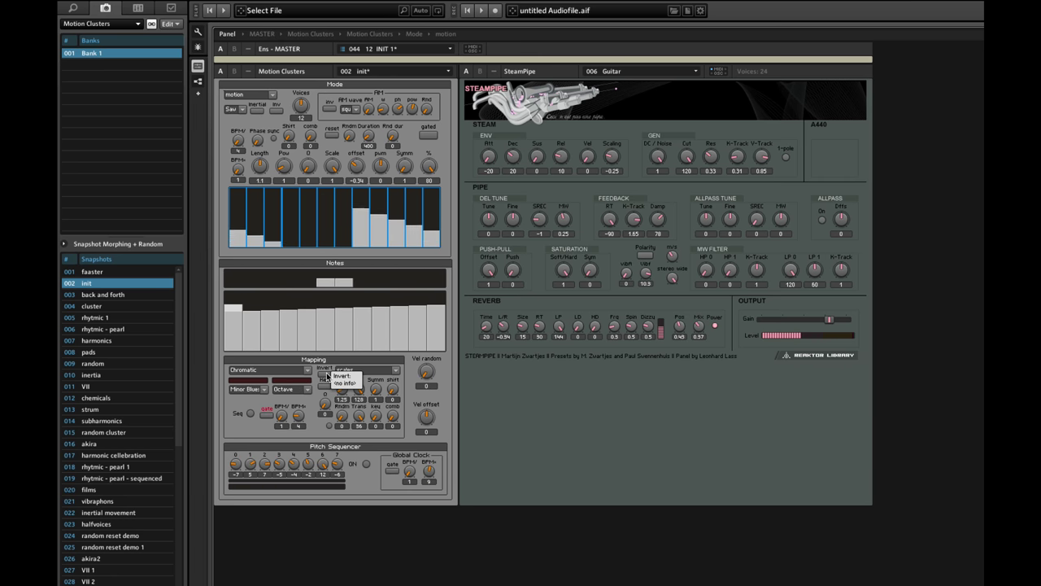
# - Turn on the mapping's Invert switch and enable the pitch sequencer
pyautogui.click(325, 374)
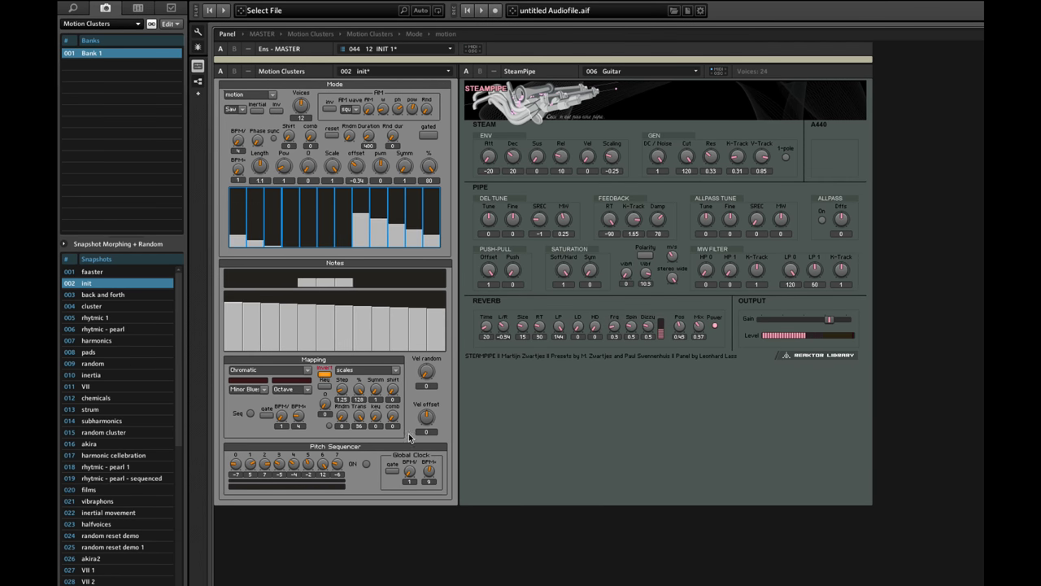
pyautogui.click(366, 464)
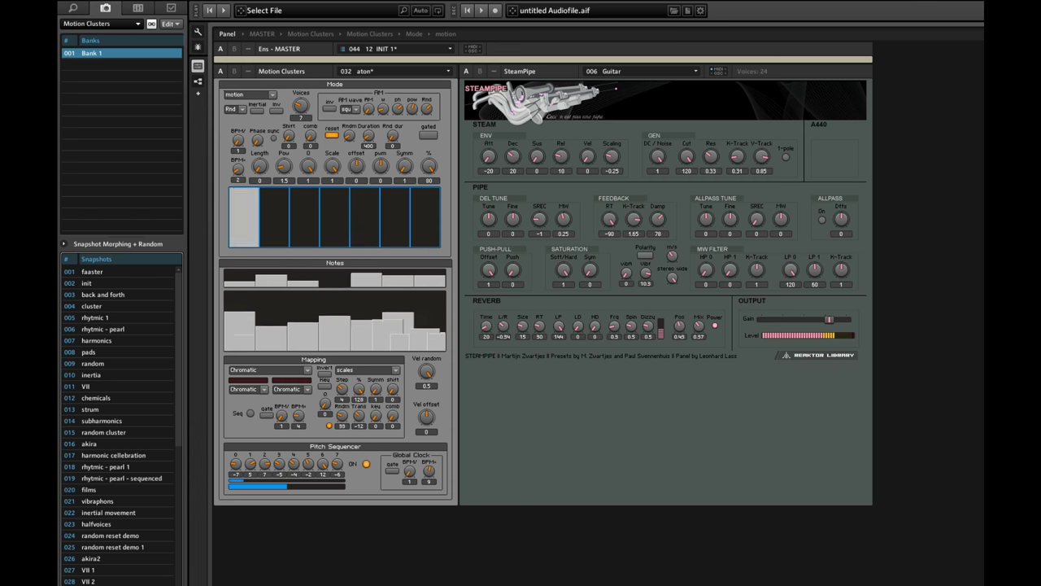
# - Audition the Motion Clusters snapshots harmonics, rhytmic 1 and rhytmic - pearl with the pitch sequencer running
pyautogui.click(135, 341)
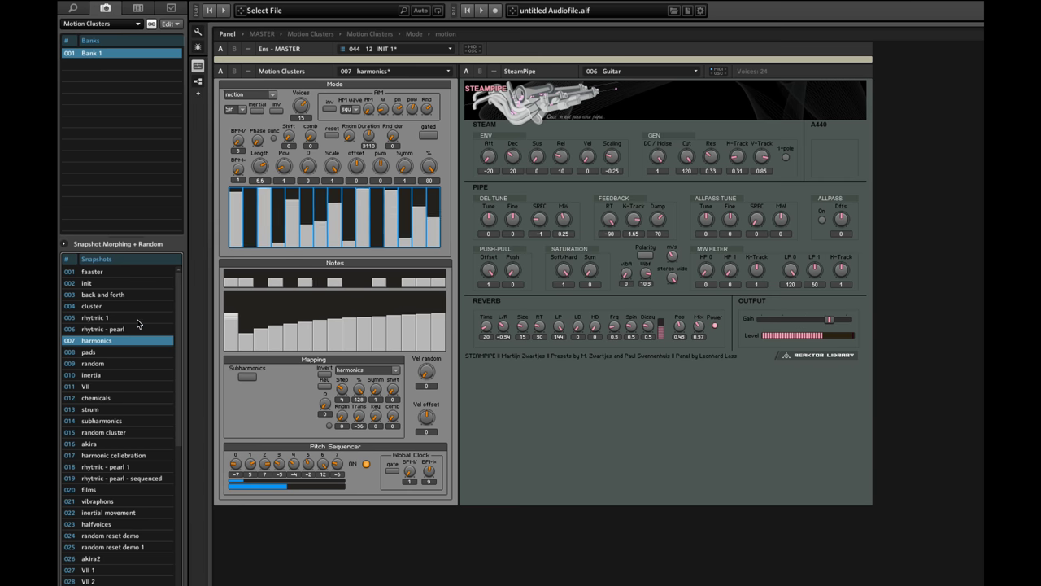
pyautogui.click(140, 317)
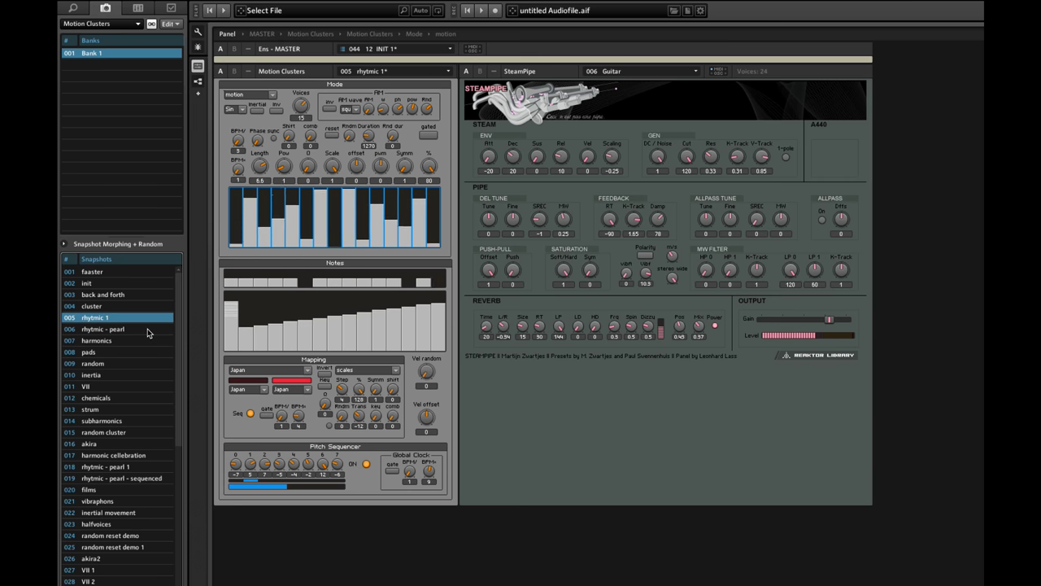
pyautogui.click(147, 331)
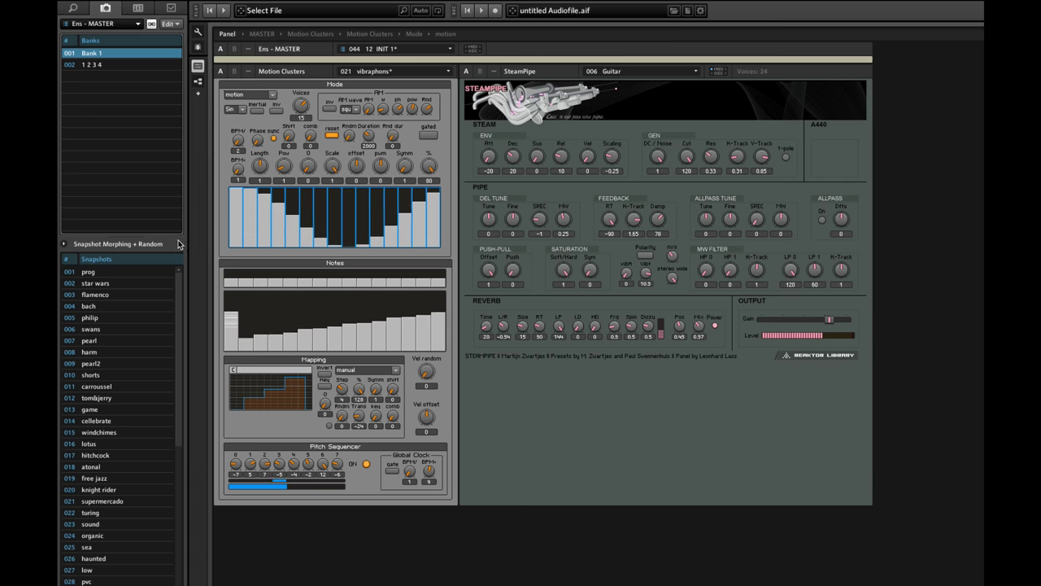
# - Load the ensemble snapshots prog and carroussel in turn, and lower SteamPipe's output gain
pyautogui.click(114, 275)
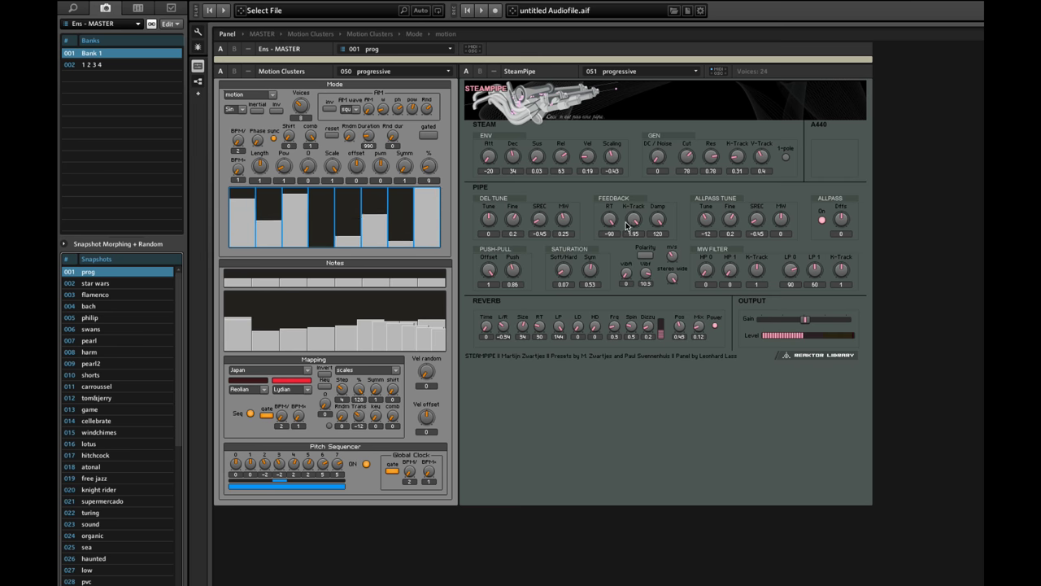
pyautogui.click(113, 388)
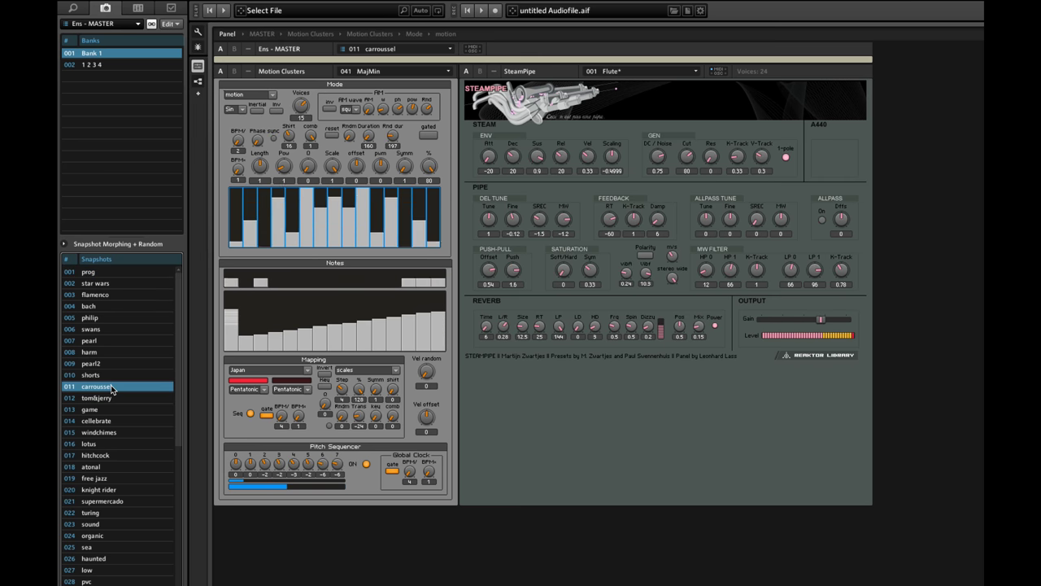
pyautogui.moveTo(821, 319); pyautogui.dragTo(804, 322)
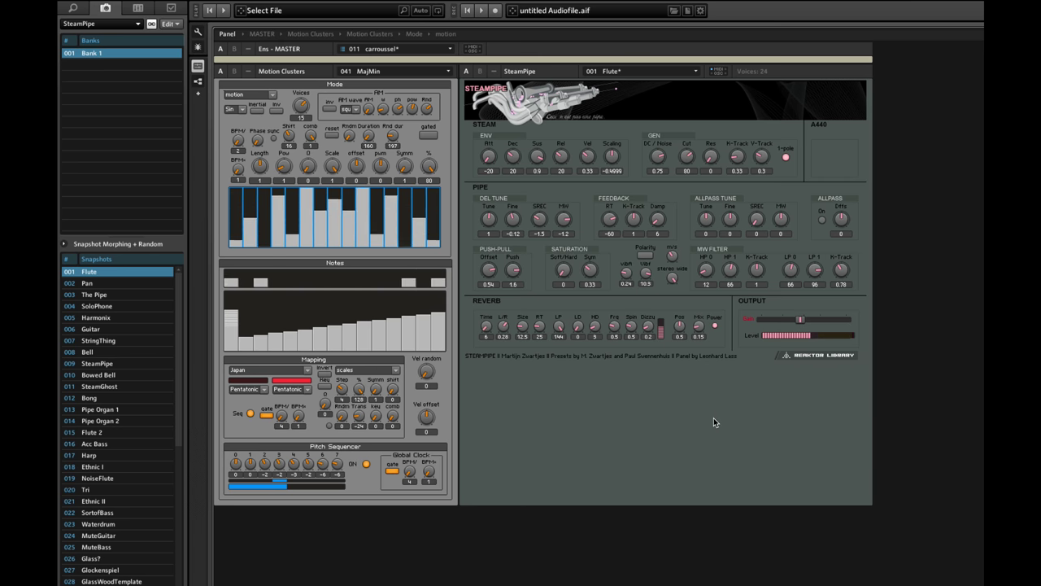
# - Load the Acc Bass snapshot in SteamPipe and reduce its output gain
pyautogui.click(124, 444)
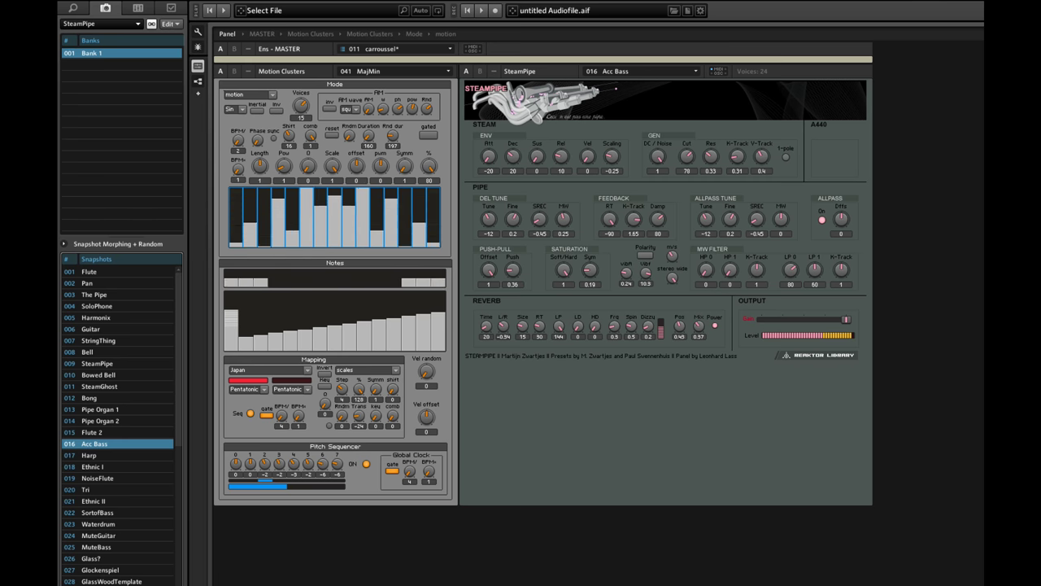
pyautogui.click(398, 566)
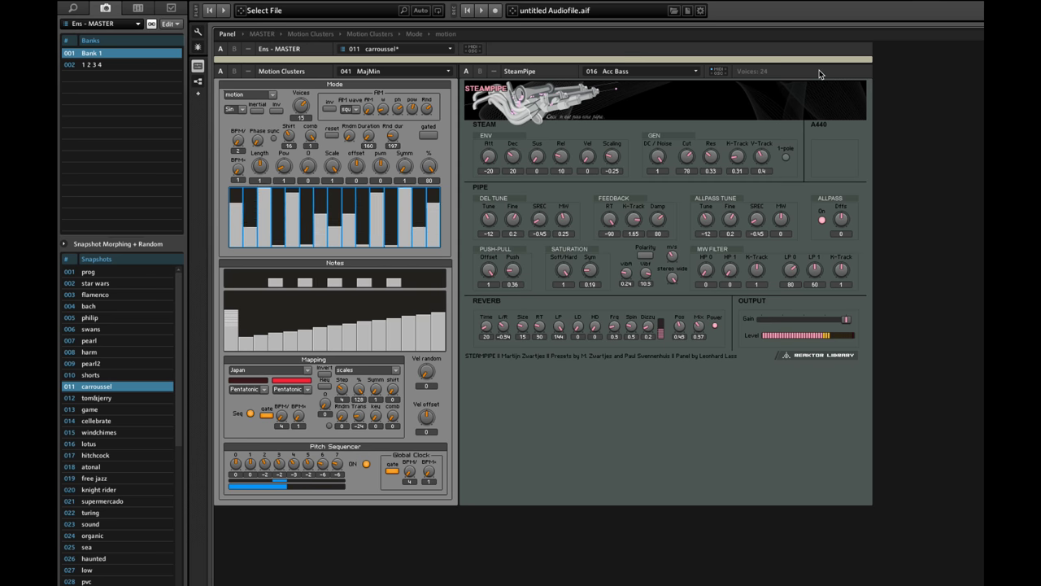
pyautogui.moveTo(846, 320); pyautogui.dragTo(830, 320)
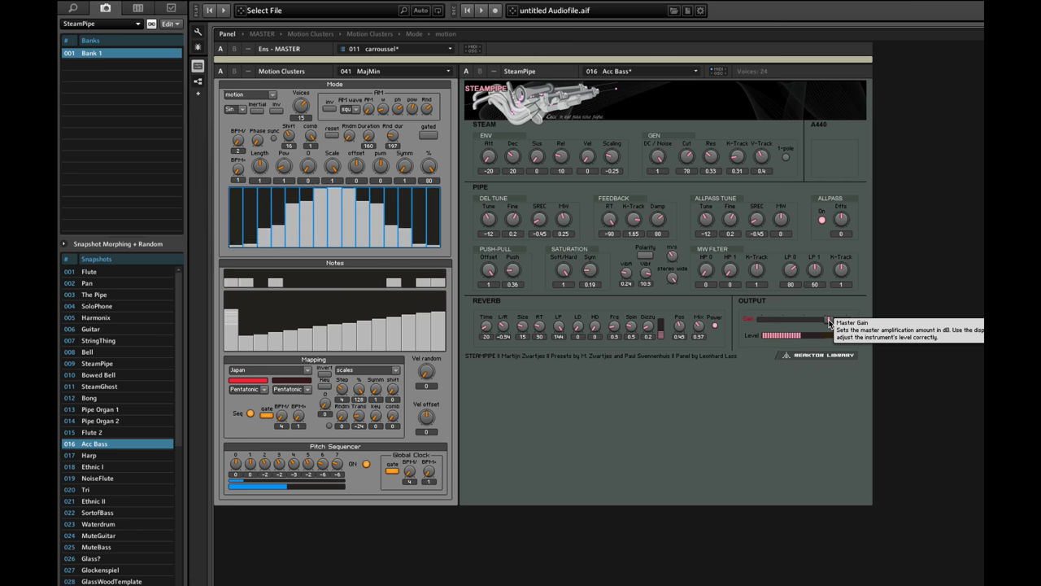
pyautogui.moveTo(829, 323); pyautogui.dragTo(844, 323)
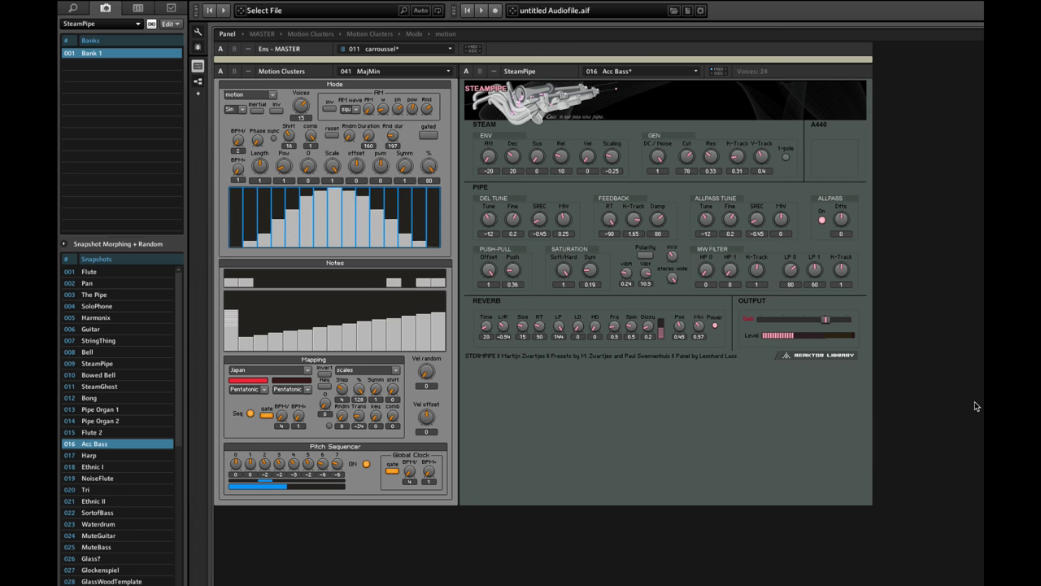
# - Load the Harp snapshot in SteamPipe and select the ensemble snapshot harm
pyautogui.click(129, 455)
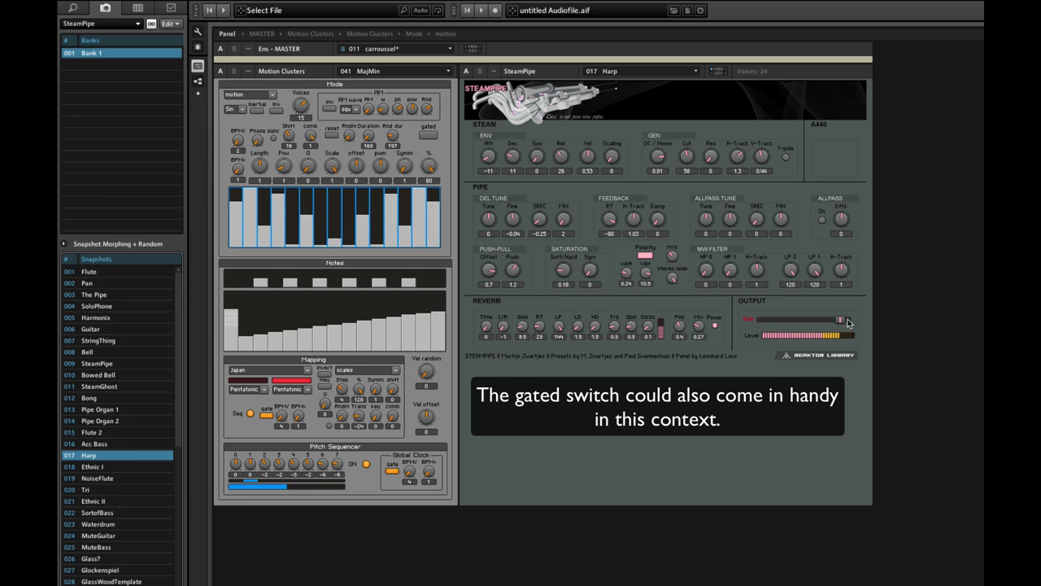
pyautogui.click(458, 333)
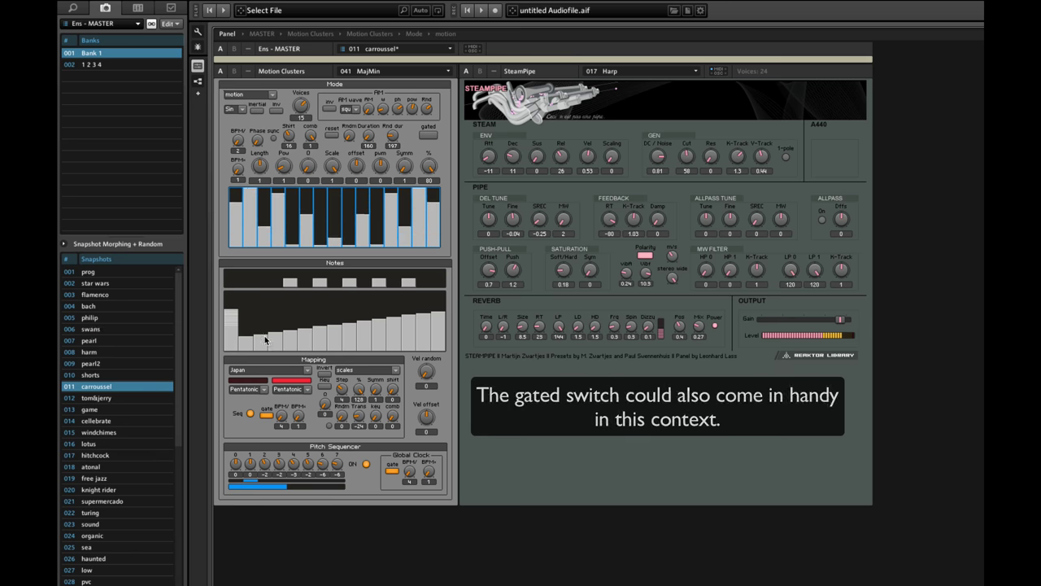
pyautogui.click(126, 350)
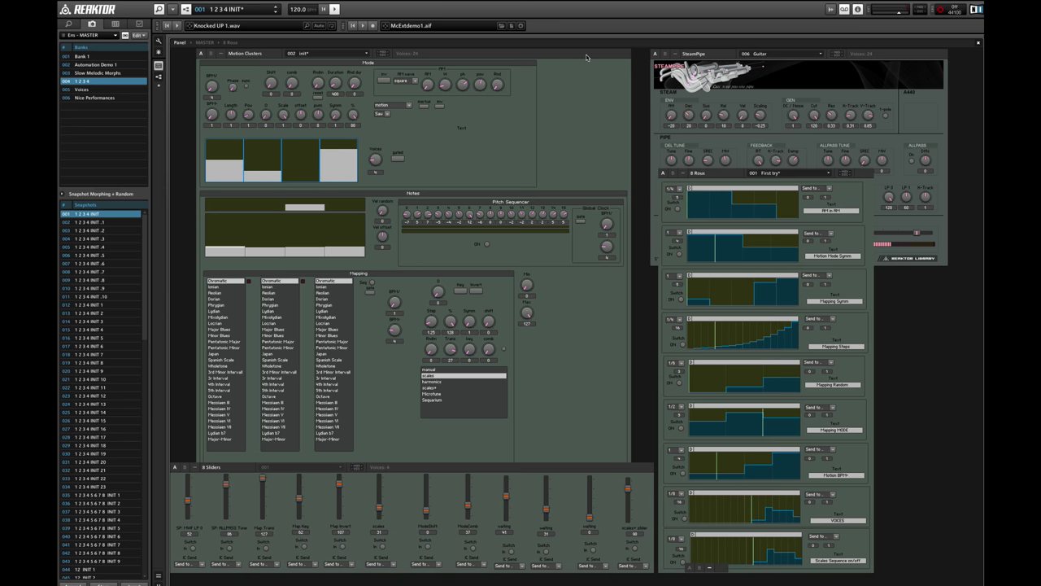
# - Shift the Motion Clusters panel aside, view the Sequarium, Microtune and manual mapping modes, and return to scales
pyautogui.moveTo(586, 57); pyautogui.dragTo(565, 56)
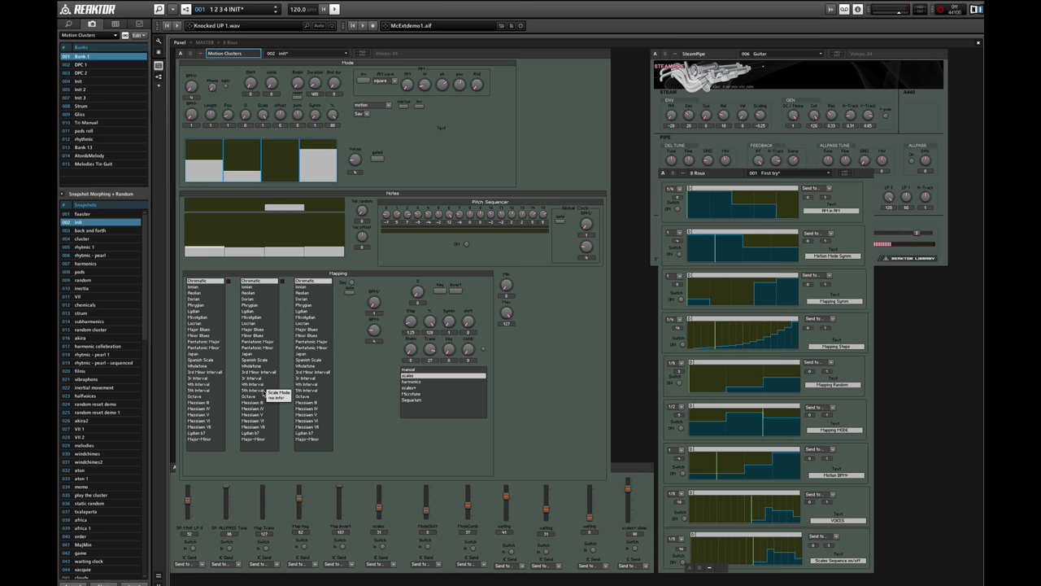
pyautogui.click(417, 399)
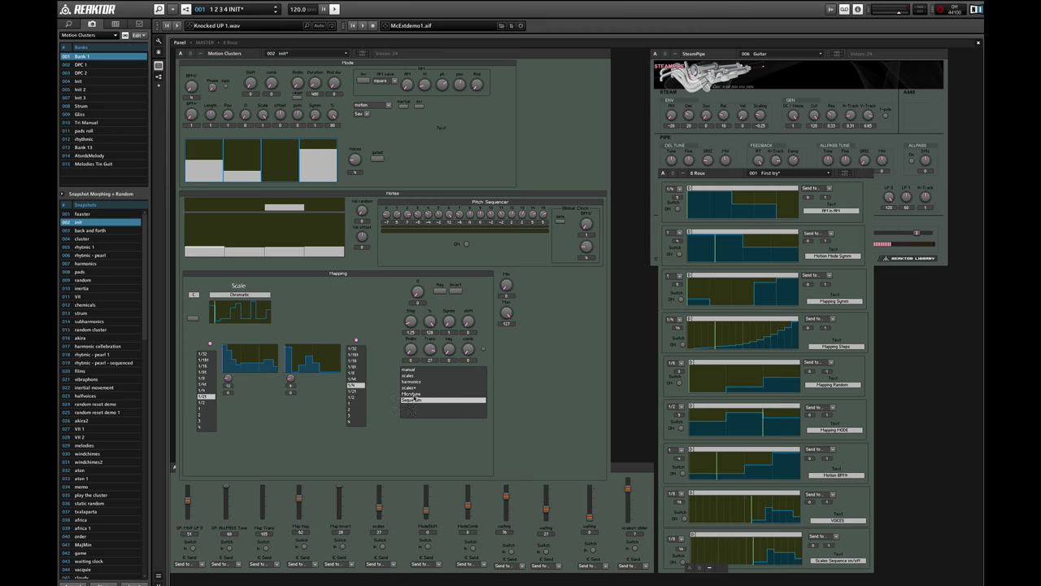
pyautogui.click(417, 393)
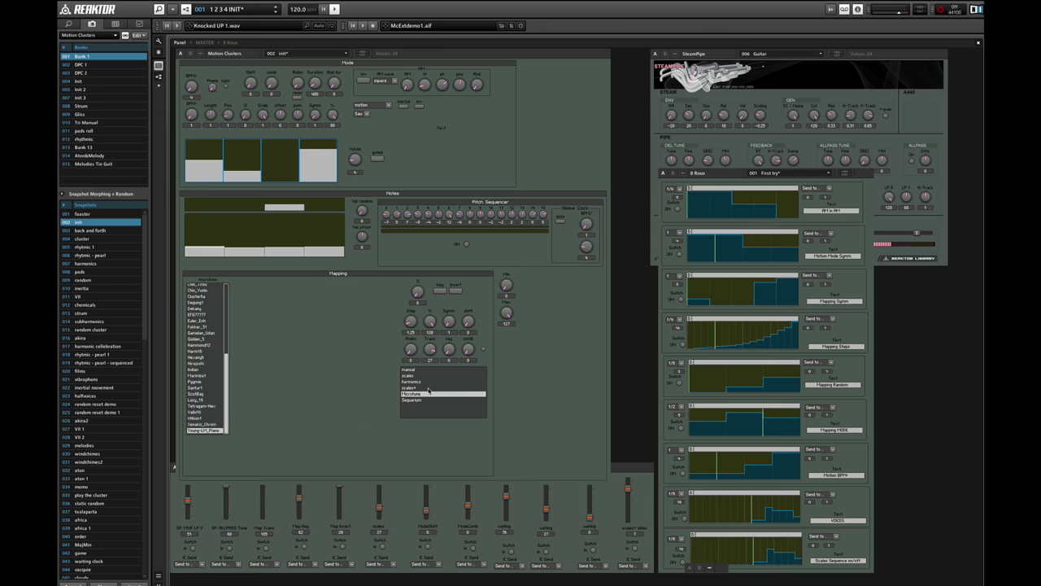
pyautogui.click(411, 369)
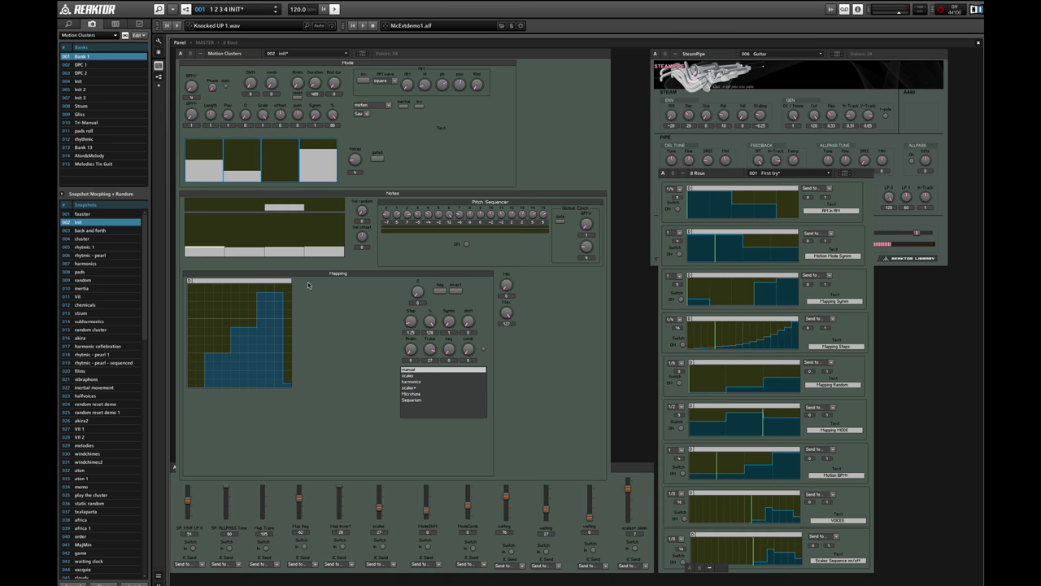
pyautogui.click(411, 375)
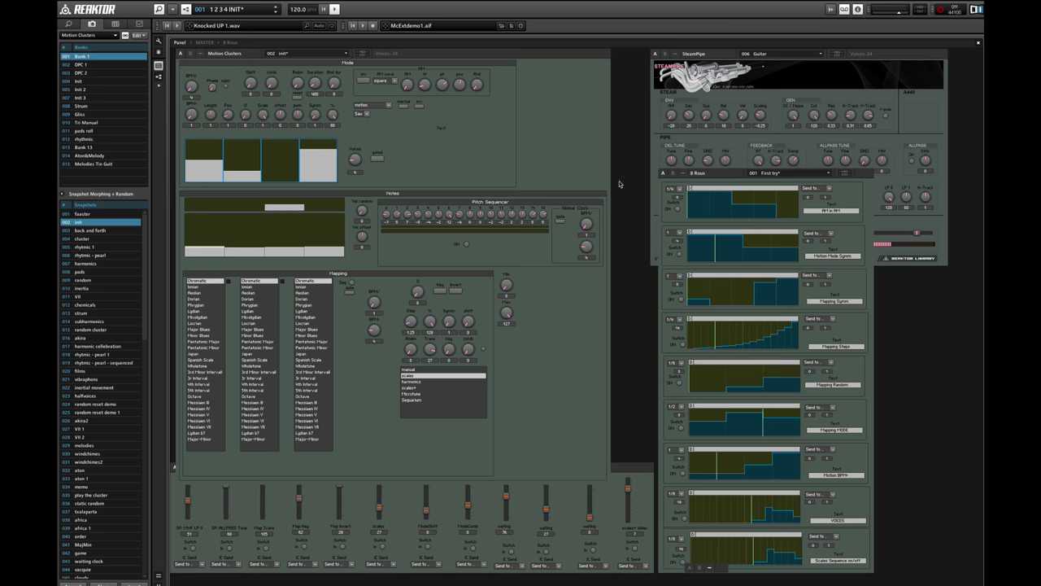
# - Bring the 8 Roux and 8 Sliders panels forward and view the SteamPipe destinations for the first Roux sequencer
pyautogui.click(722, 174)
pyautogui.click(635, 468)
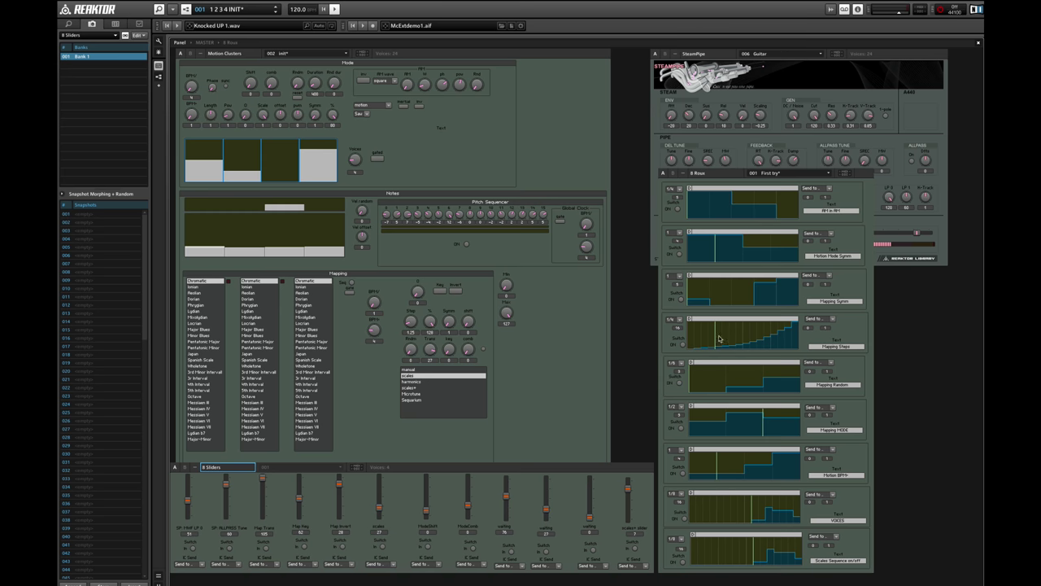
pyautogui.click(828, 188)
pyautogui.moveTo(831, 190)
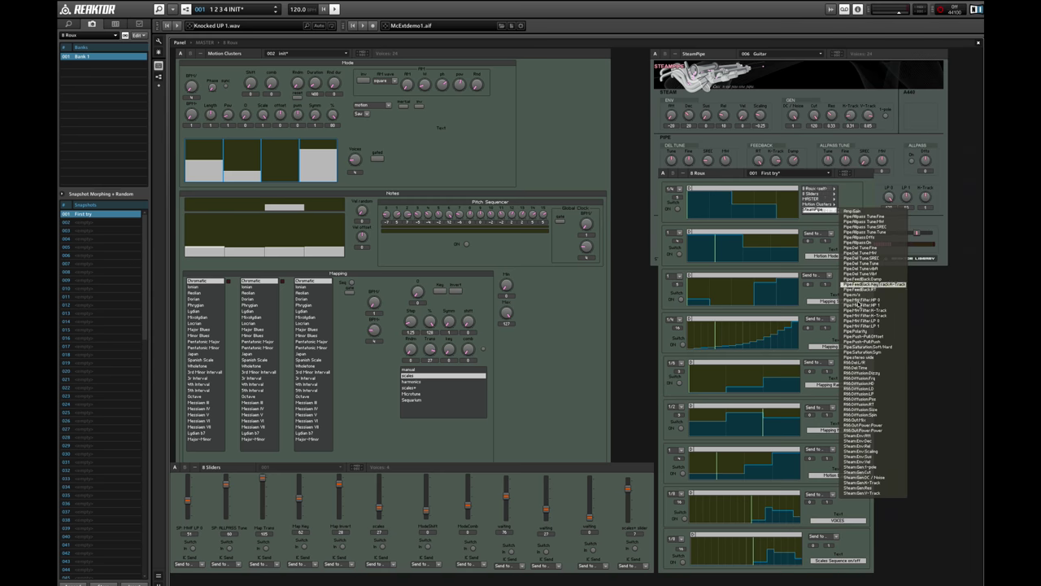
pyautogui.click(847, 194)
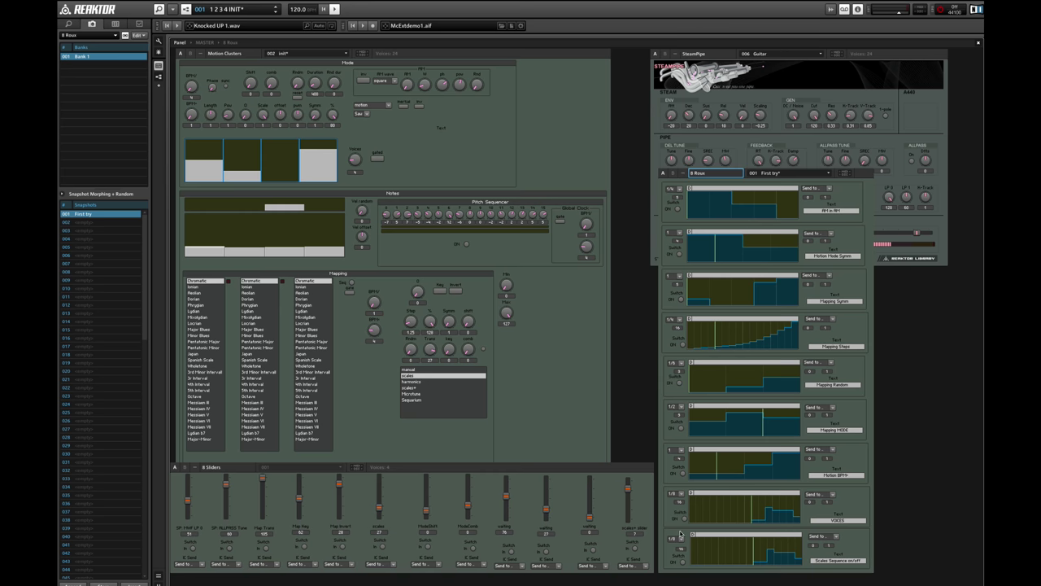
# - Examine the list of Motion Clusters parameters the first Roux sequencer can be sent to
pyautogui.click(829, 188)
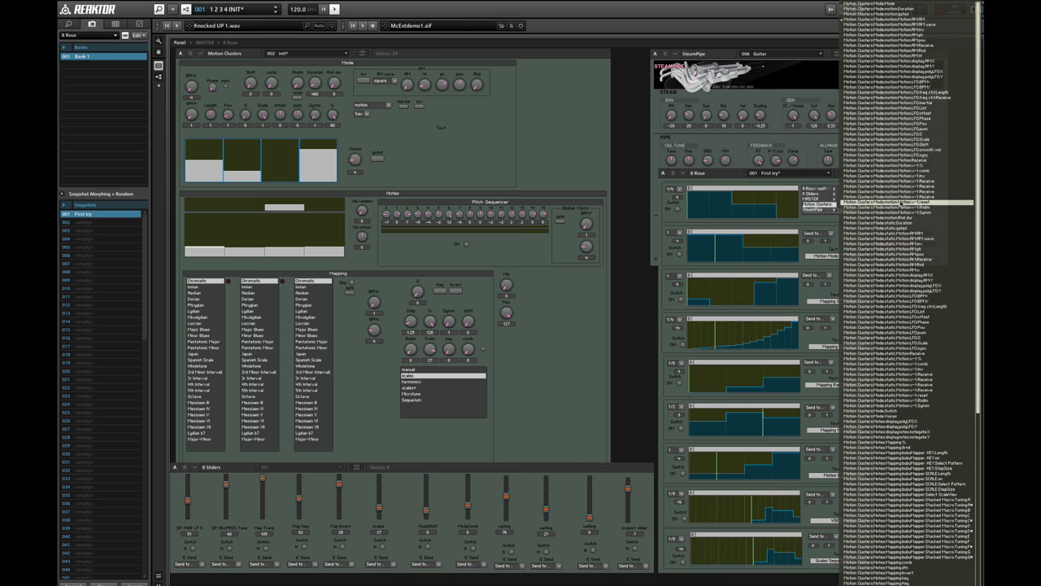
pyautogui.scroll(-5, 901, 203)
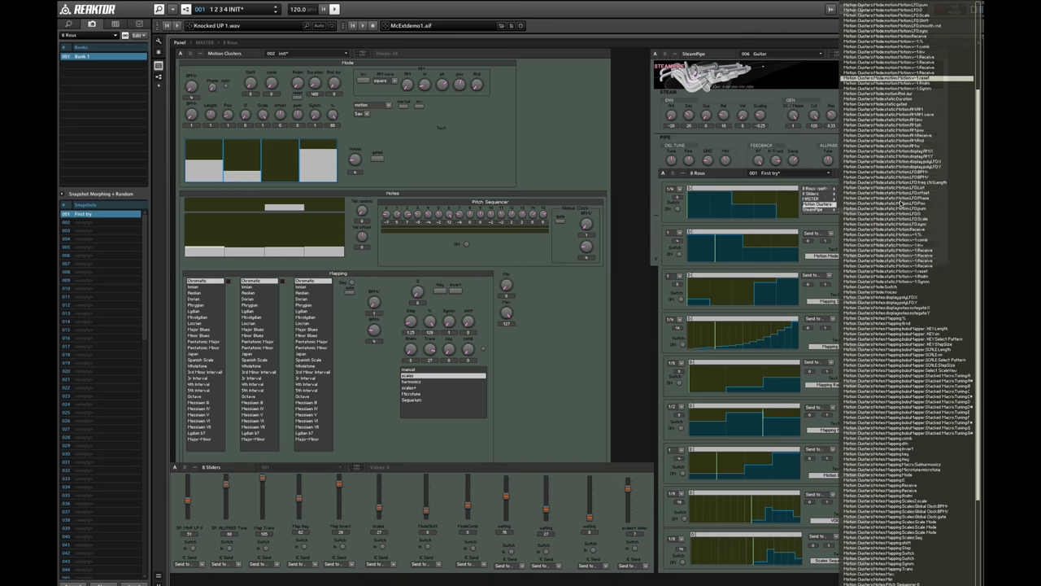
pyautogui.scroll(5, 901, 203)
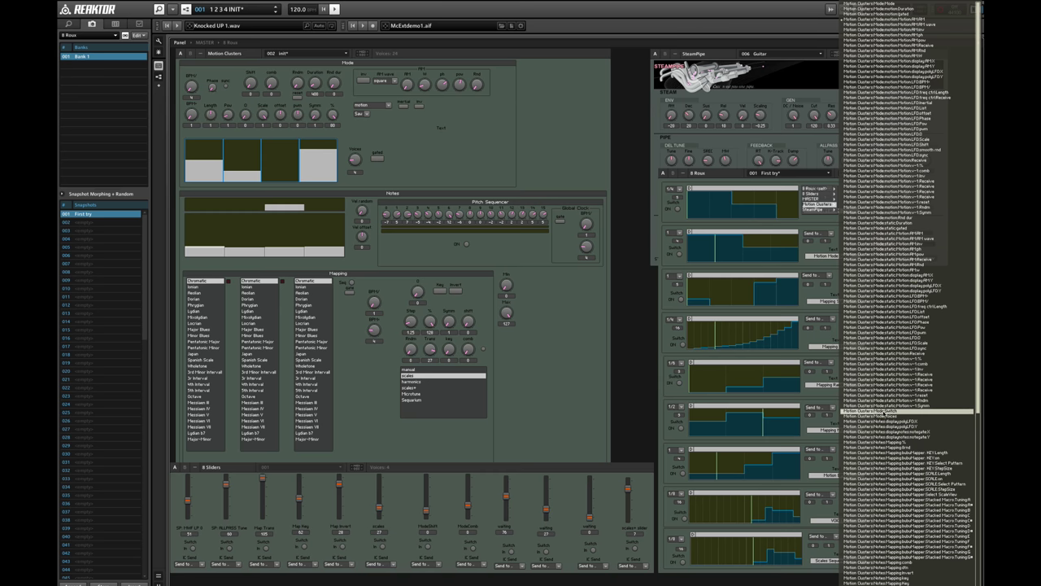
pyautogui.click(873, 428)
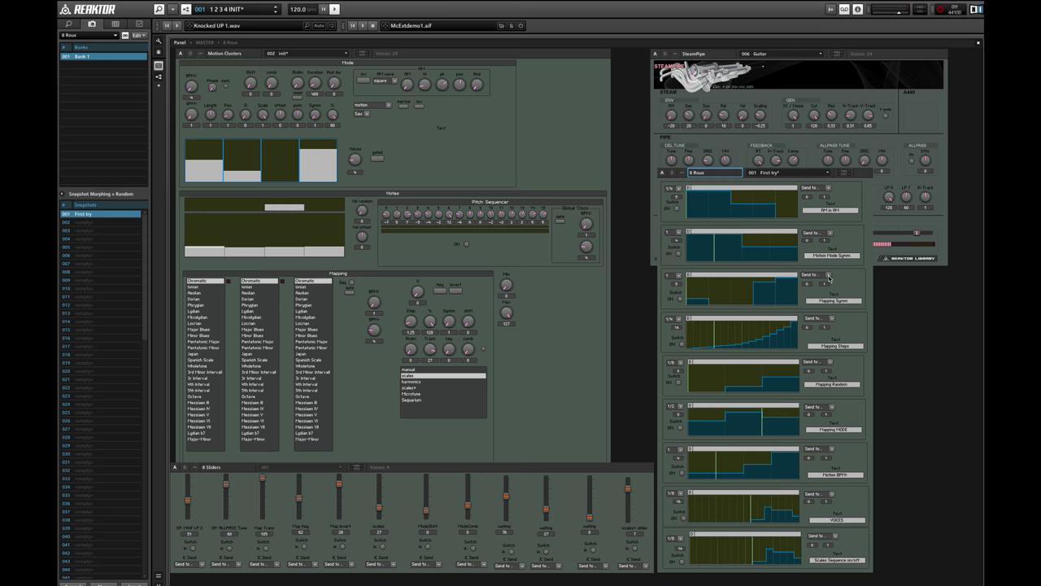
# - Switch to the ensemble snapshot bank 1 2 3 4 and load the snapshots 1 2 3 4 INIT .1 and 1 2 3 4 INIT .3
pyautogui.moveTo(841, 530)
pyautogui.click(537, 474)
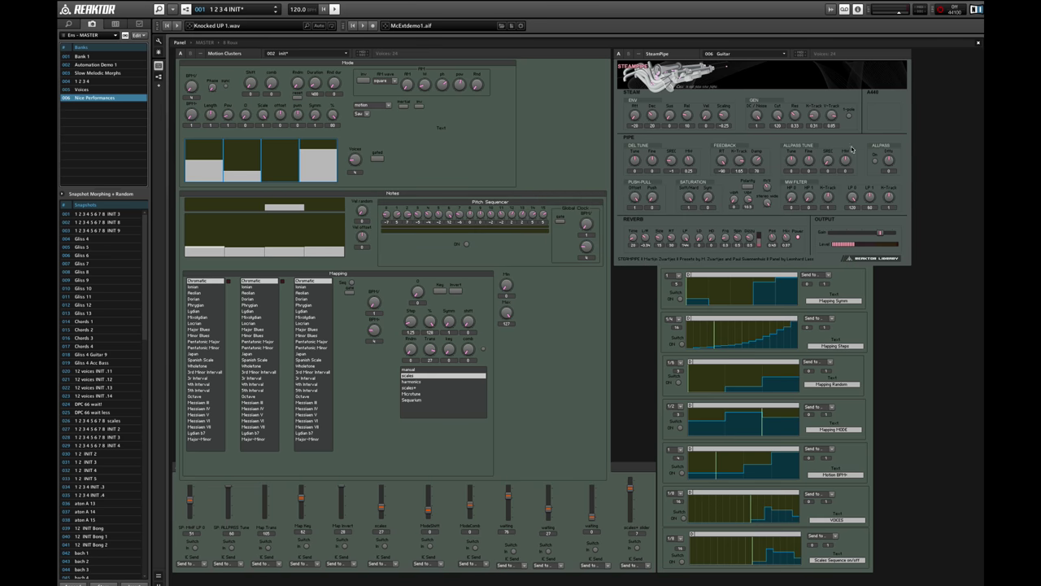
pyautogui.click(114, 82)
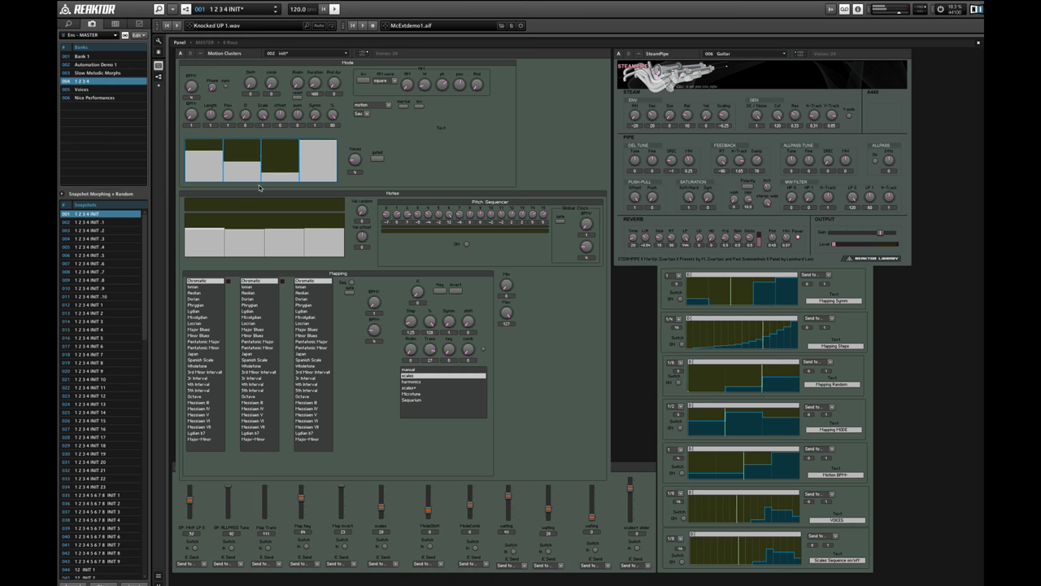
pyautogui.click(116, 221)
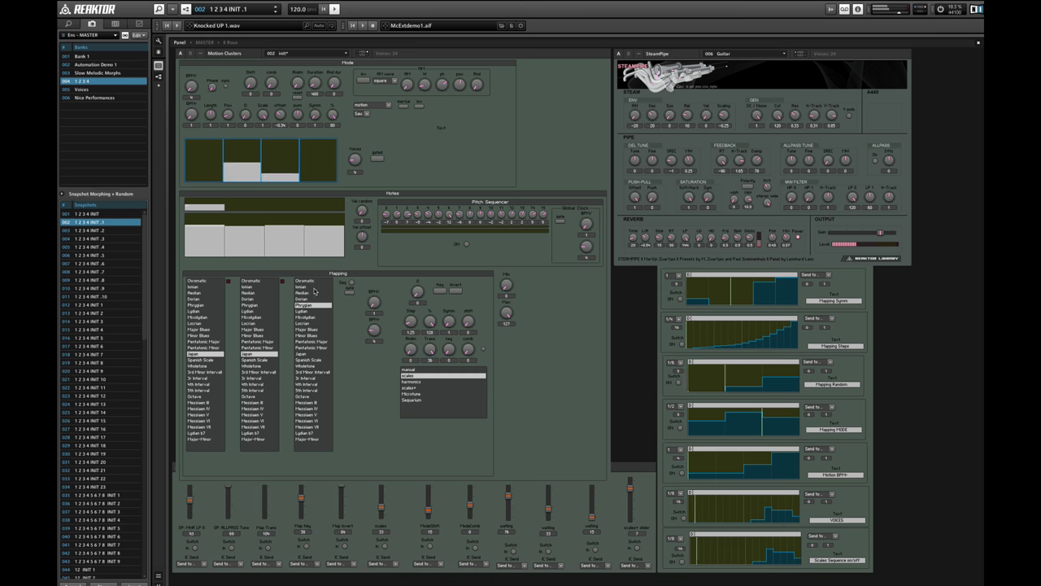
pyautogui.click(106, 238)
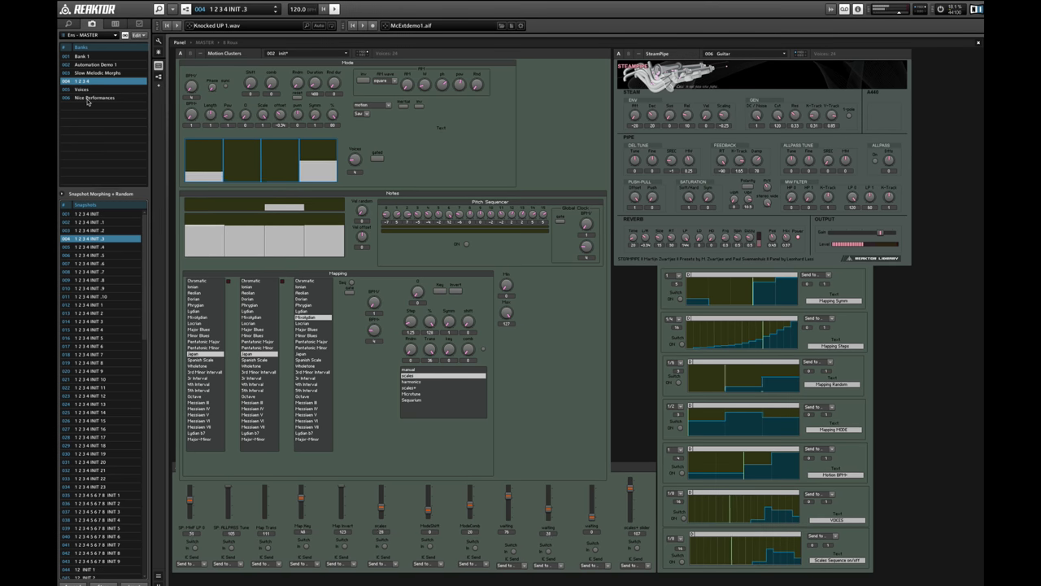
# - Switch to the Nice Performances bank and load the snapshots 1 2 3 4 5 6 7 8 INIT 3 and INIT 8
pyautogui.click(96, 98)
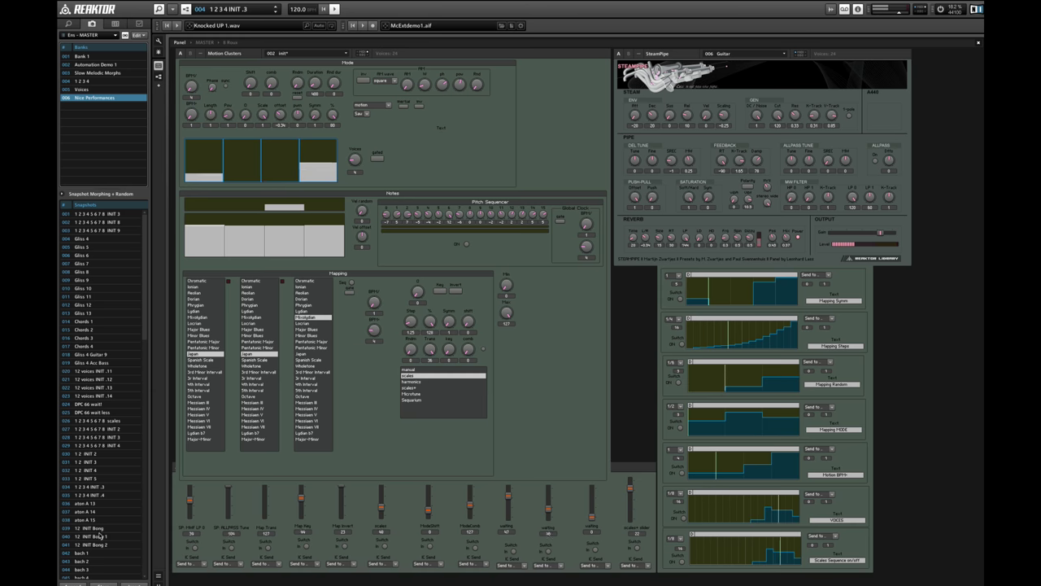
pyautogui.click(90, 214)
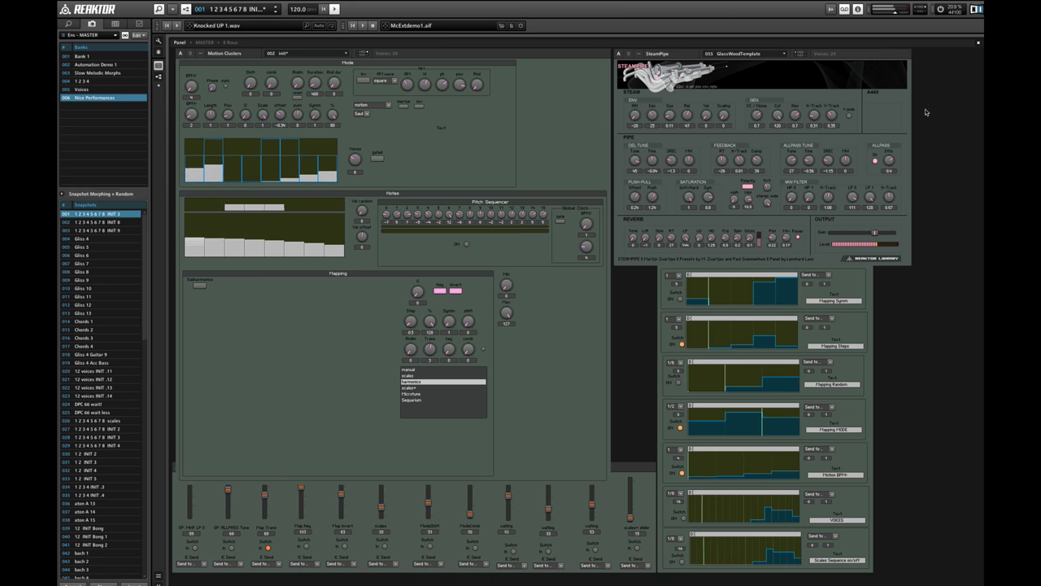
pyautogui.click(88, 223)
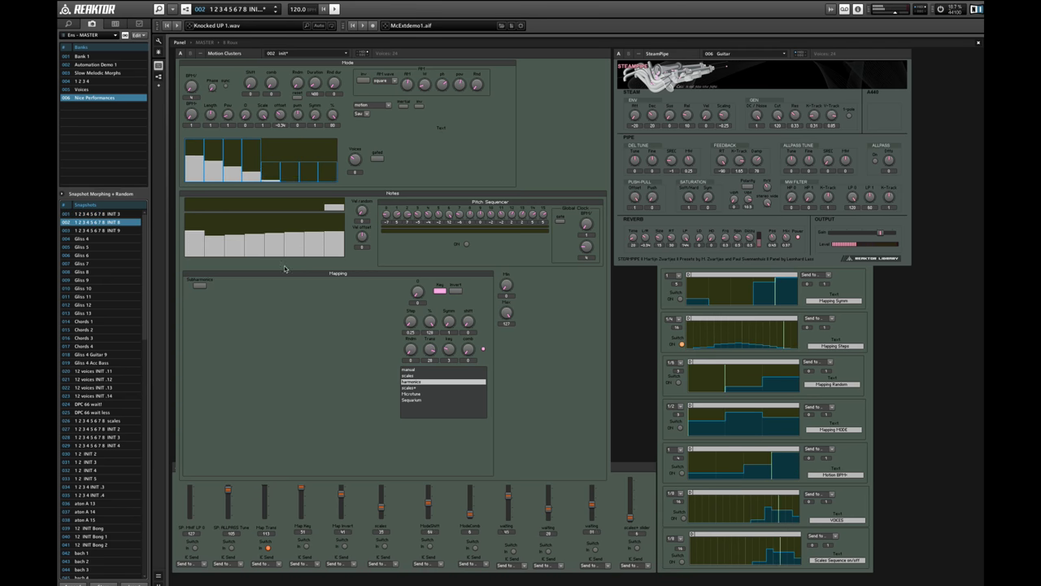
# - Bring the 8 Roux, 8 Sliders and SteamPipe panels forward while advancing through the ensemble snapshots from INIT 9 to Gliss 5
pyautogui.click(869, 307)
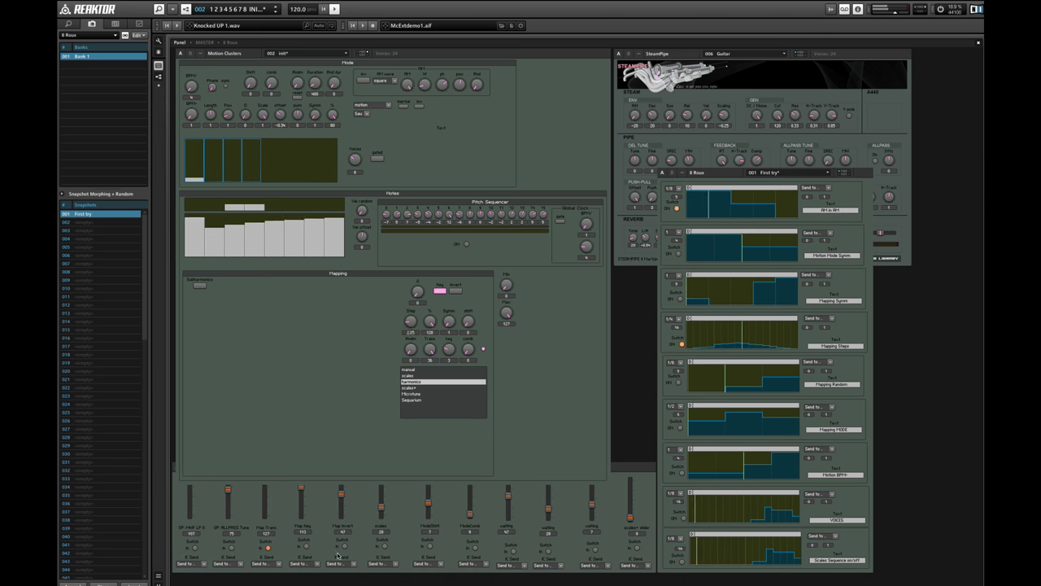
pyautogui.click(643, 468)
pyautogui.click(91, 35)
pyautogui.click(90, 231)
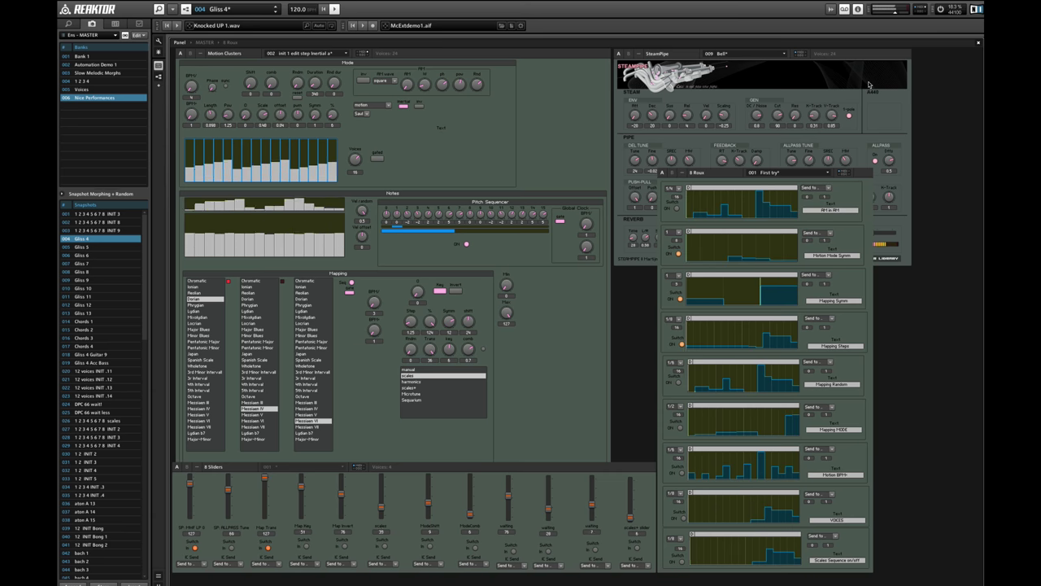
pyautogui.click(872, 55)
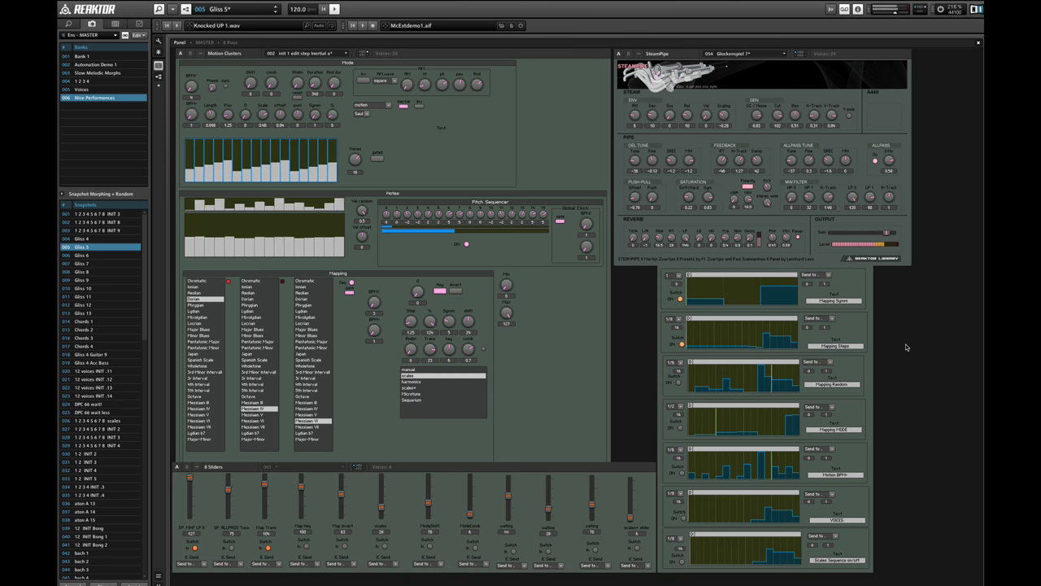
# - Load the Gliss 6, Gliss 7 and Chords 2 snapshots one after another
pyautogui.click(130, 255)
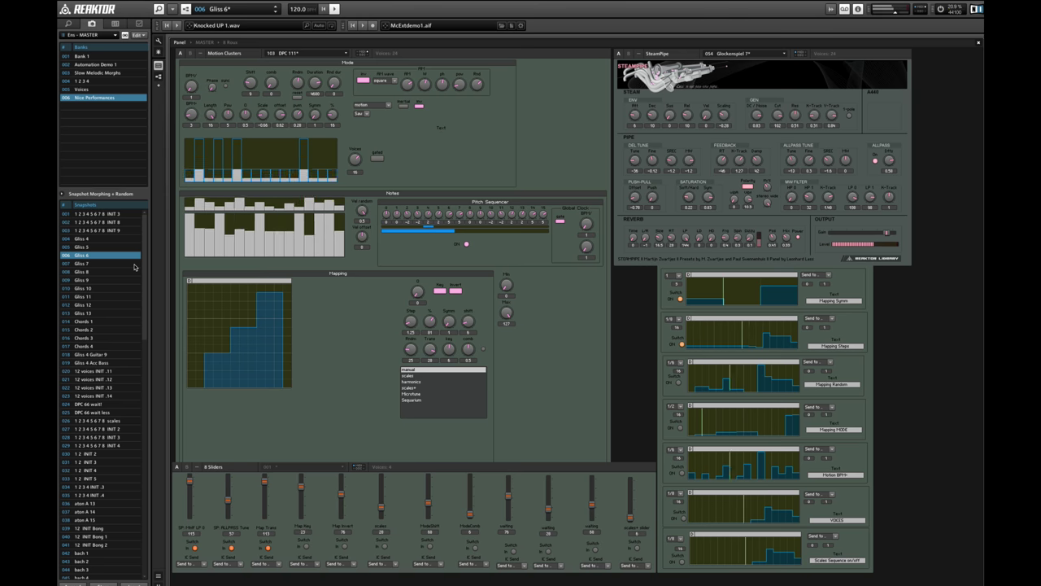
pyautogui.click(134, 264)
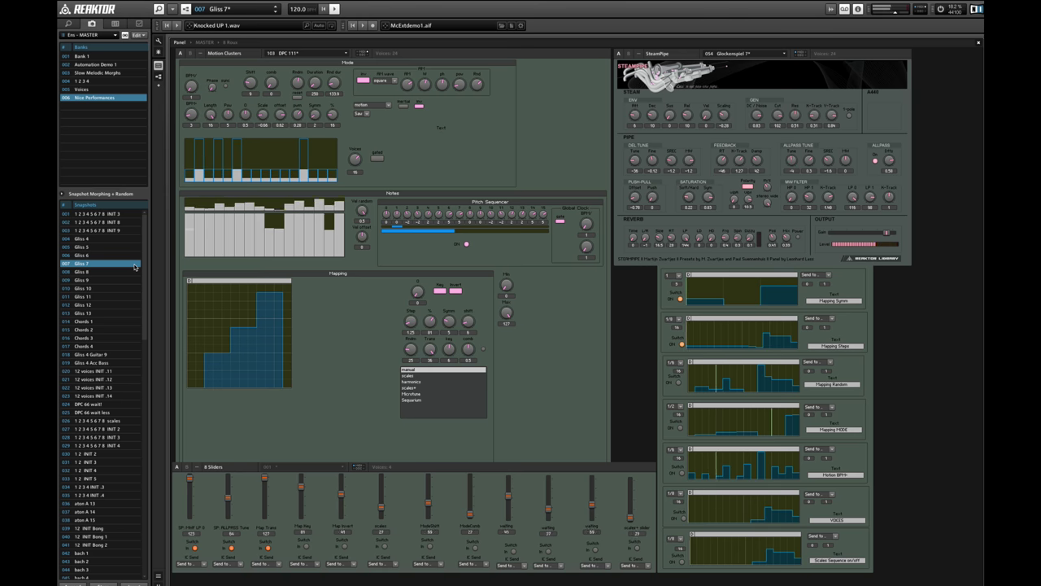
pyautogui.click(85, 329)
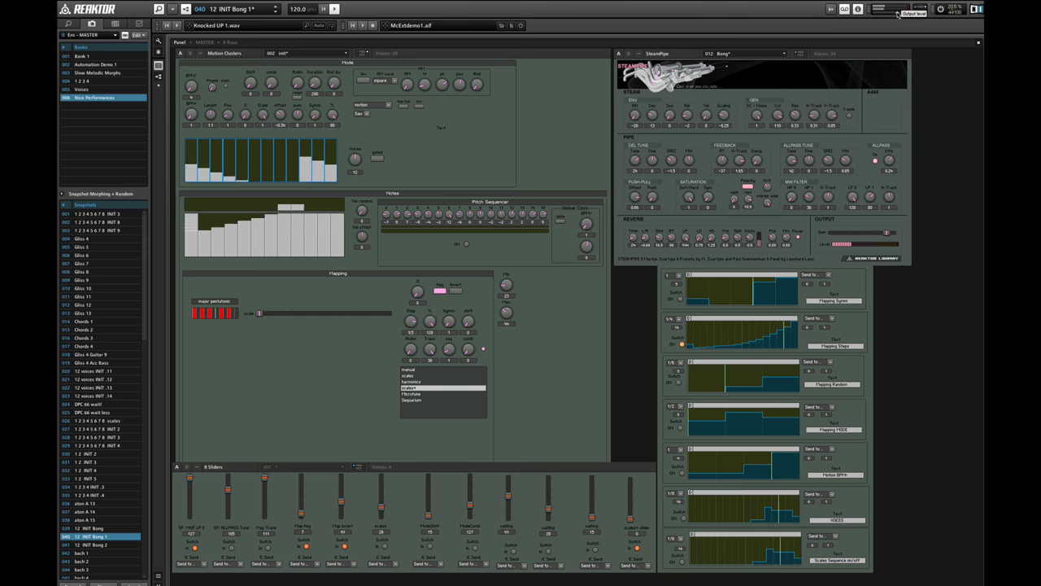
# - Play through the strum snapshots in order from Strum 1 to Strum 10
pyautogui.scroll(-3, 138, 362)
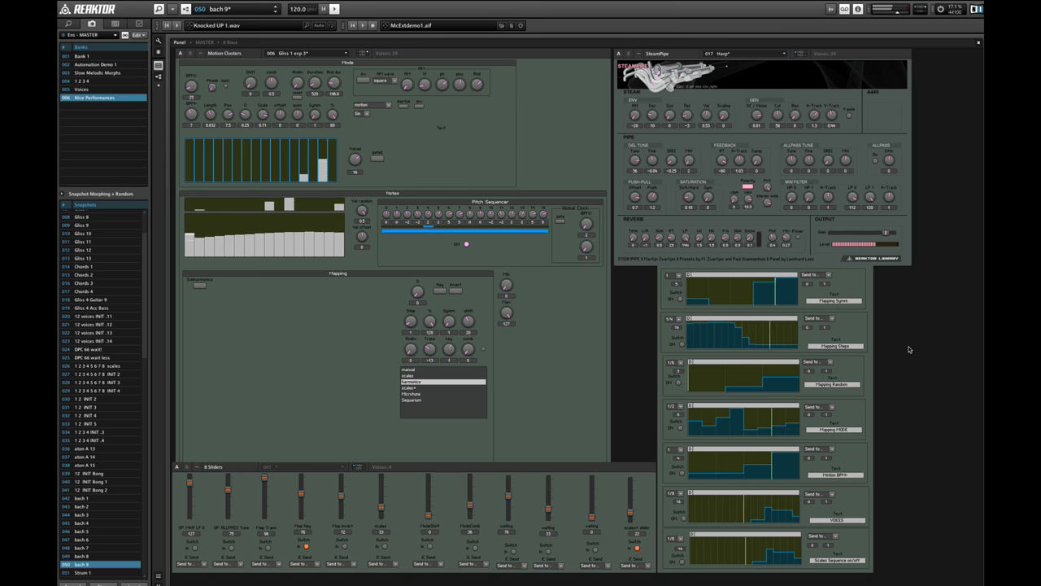
pyautogui.press('Down')
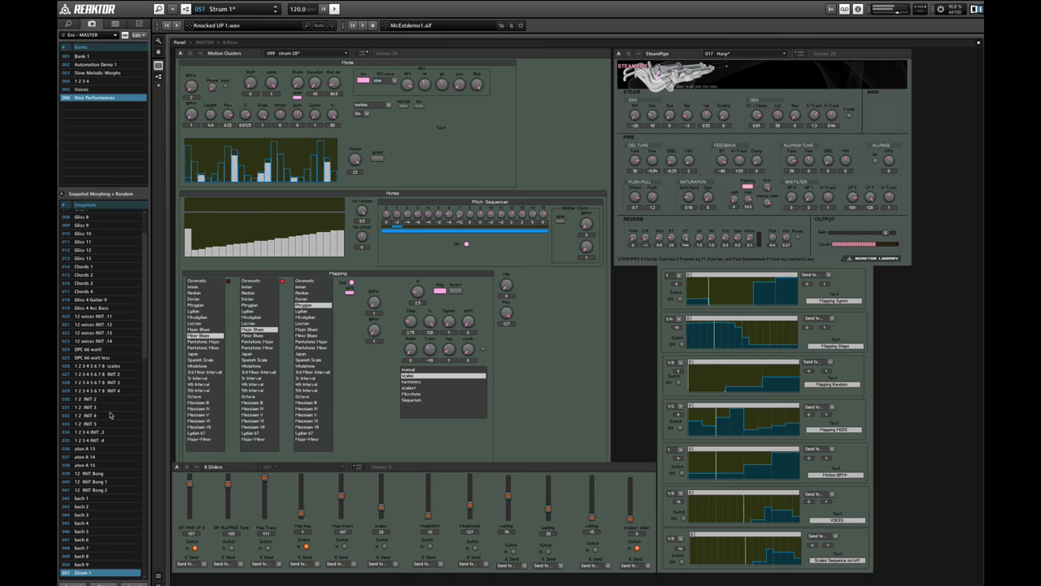
pyautogui.scroll(-6, 111, 416)
pyautogui.scroll(-1, 111, 415)
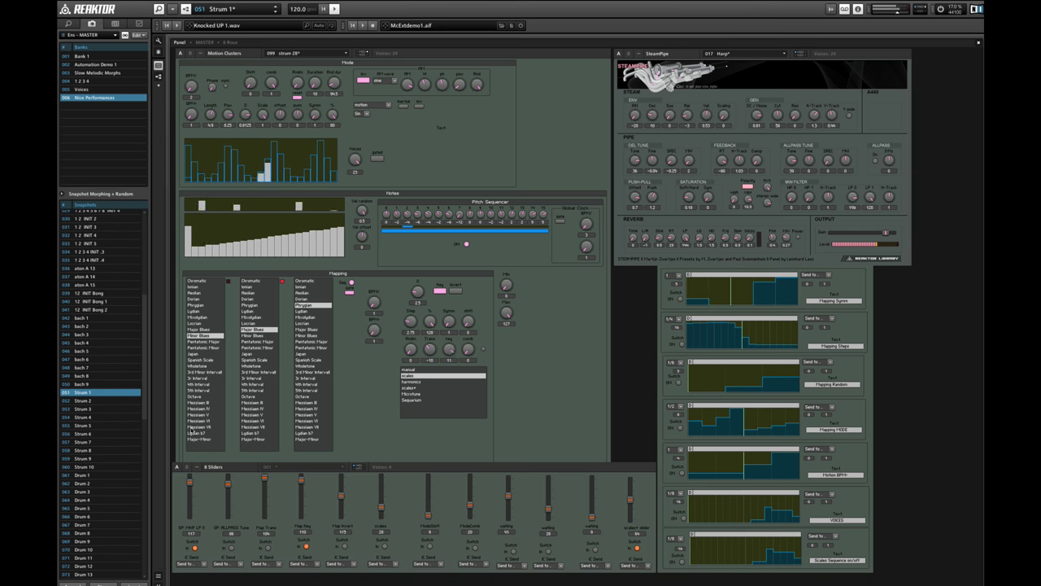
pyautogui.press('Down')
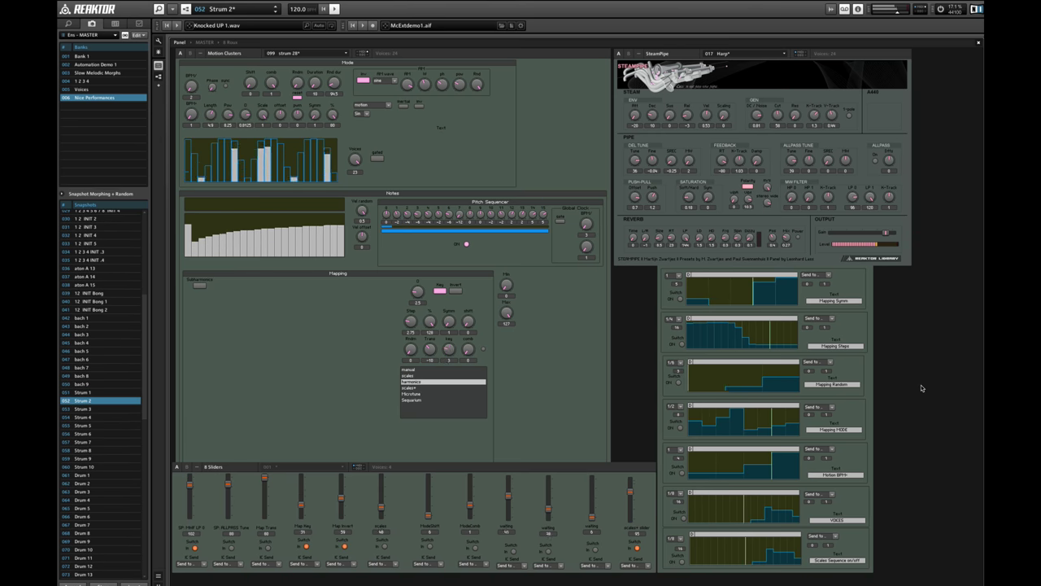
pyautogui.press('Down')
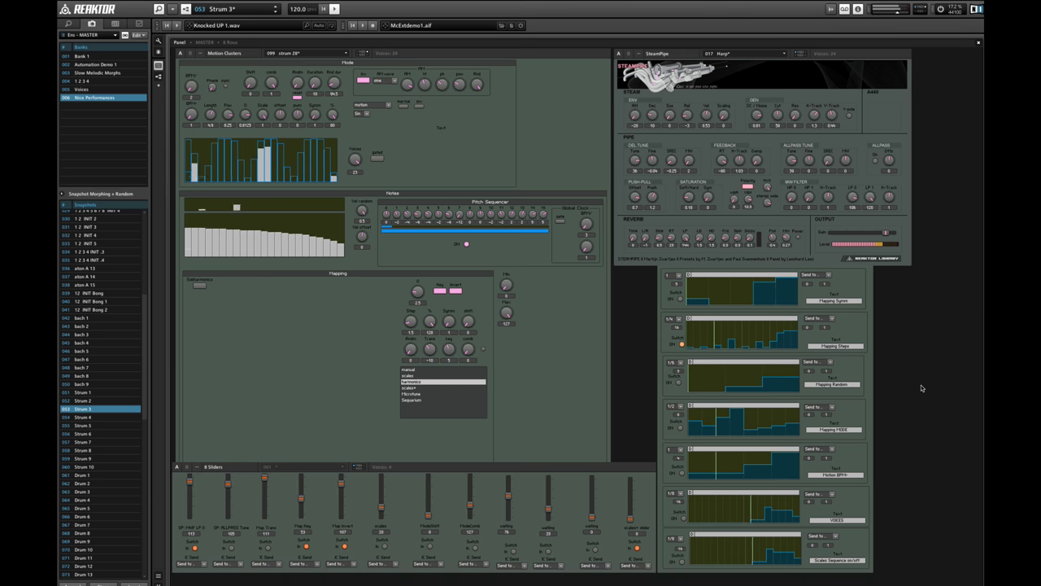
pyautogui.press('Down')
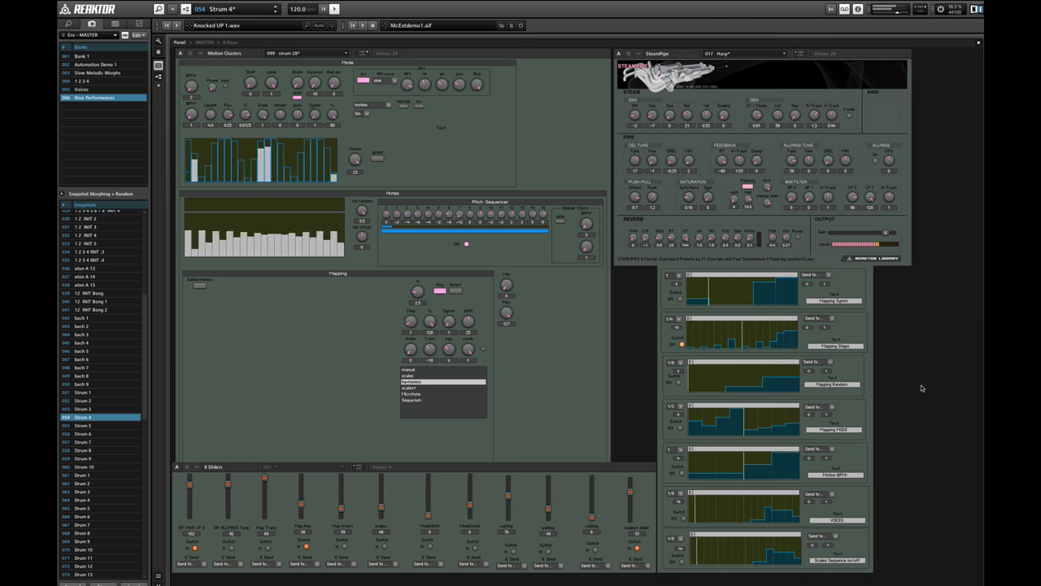
pyautogui.press('Down')
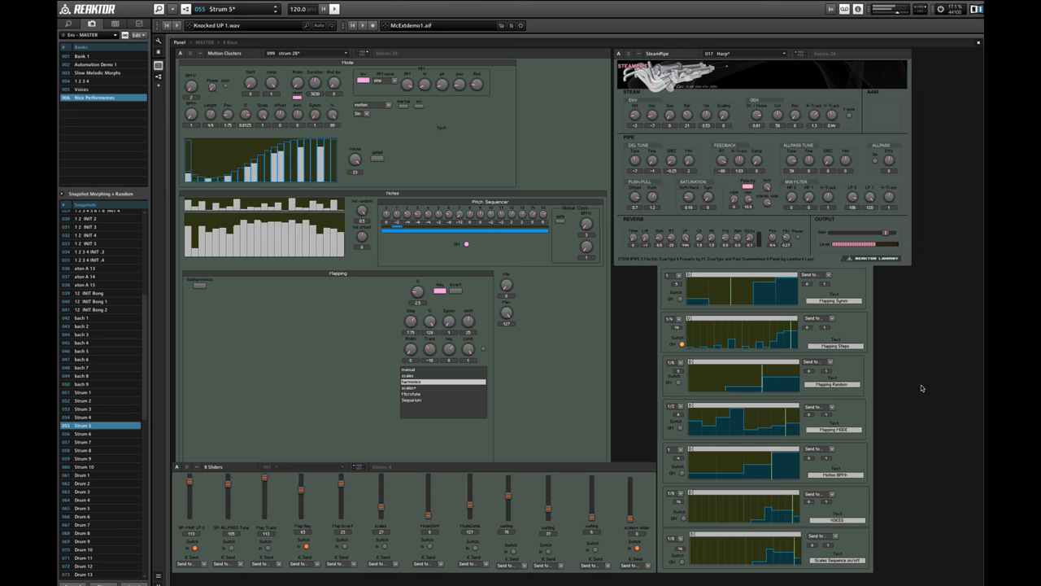
pyautogui.press('Down')
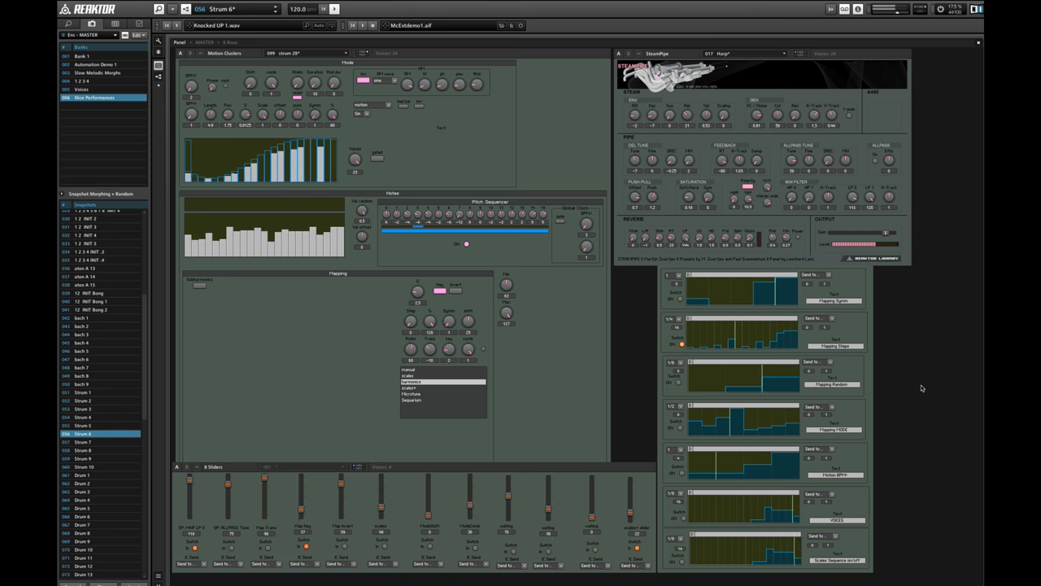
pyautogui.press('Down')
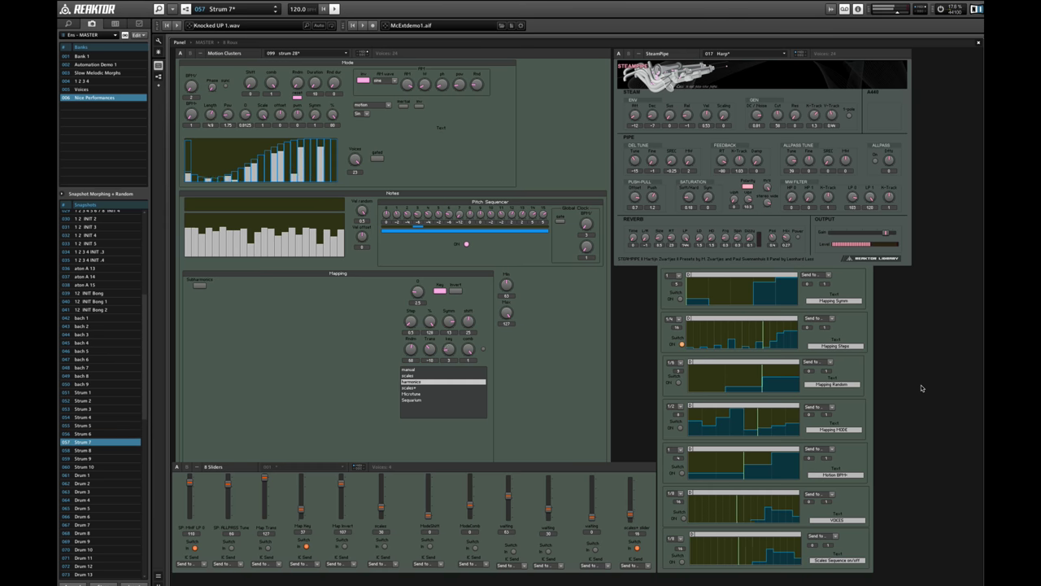
pyautogui.press('Down')
pyautogui.press('Down')
pyautogui.press('Down')
# - Play through the drum snapshots in order from Drum 1 to Drum 11
pyautogui.press('Down')
pyautogui.press('Down')
pyautogui.press('Down')
pyautogui.press('Down')
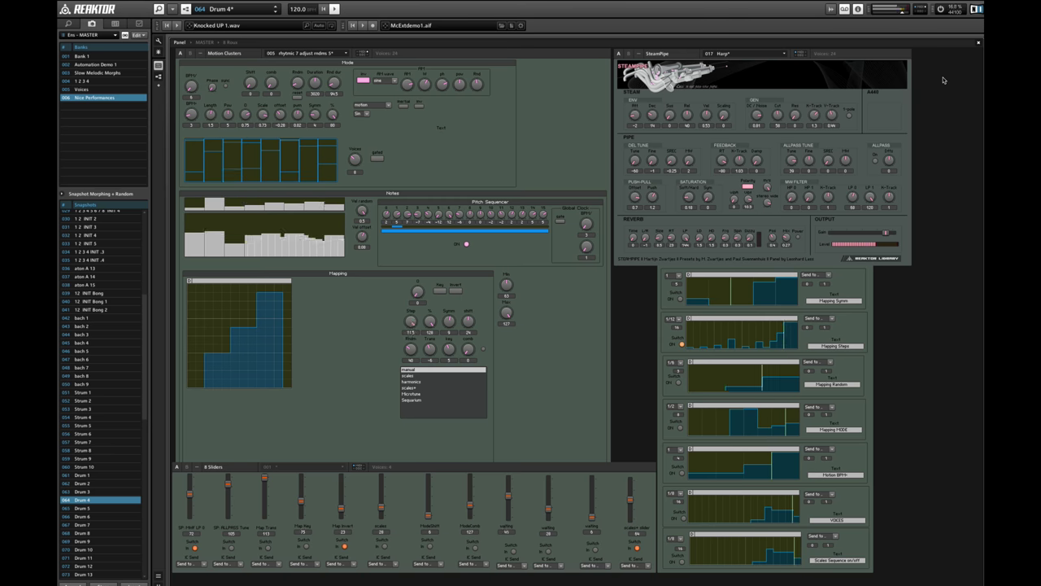
pyautogui.press('Down')
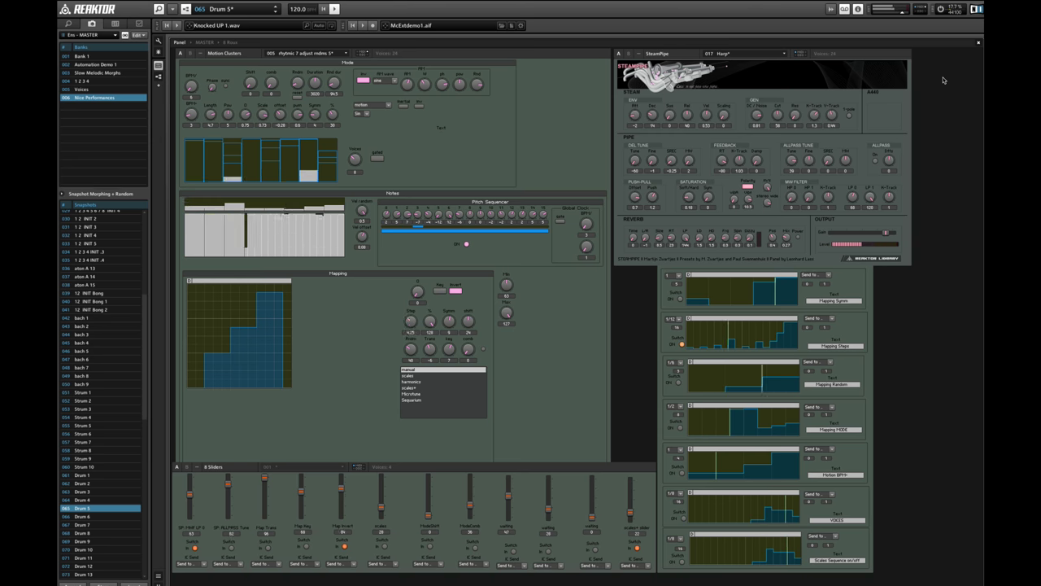
pyautogui.press('Down')
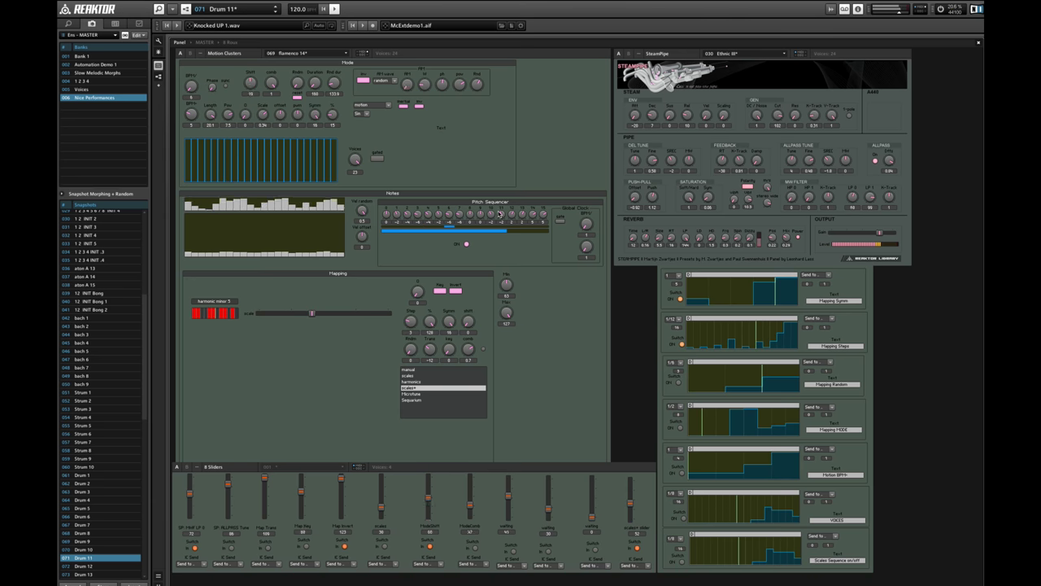
# - Continue through the snapshots Drum 12 to Drum 15 and load ORCS 1
pyautogui.scroll(-7, 129, 361)
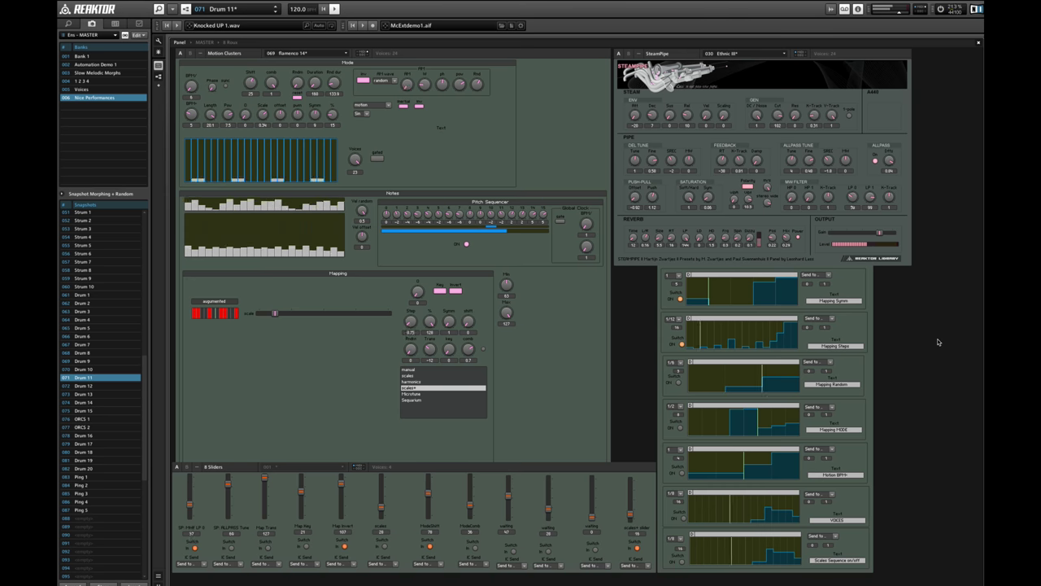
pyautogui.press('Down')
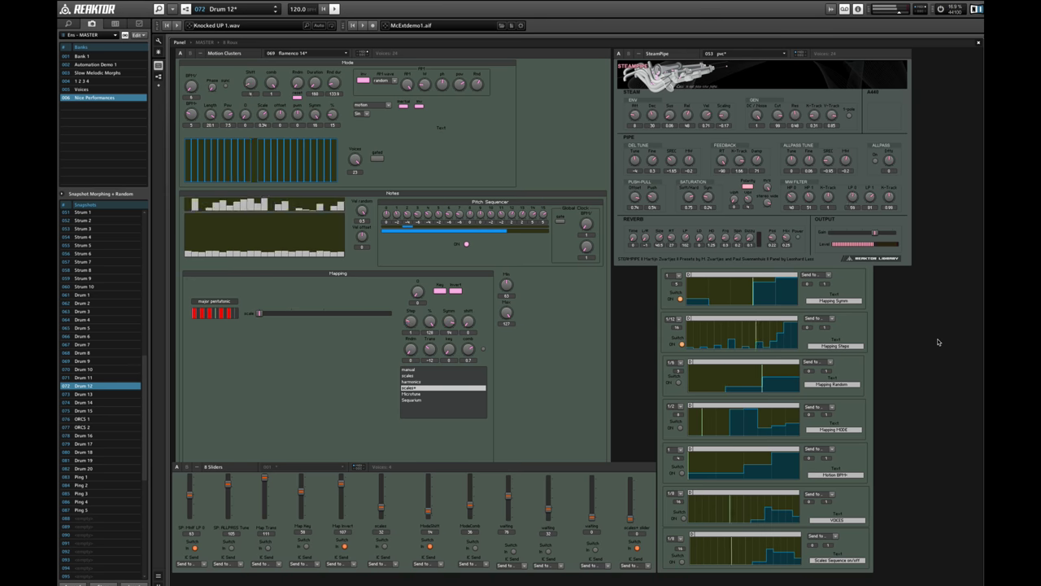
pyautogui.press('Down')
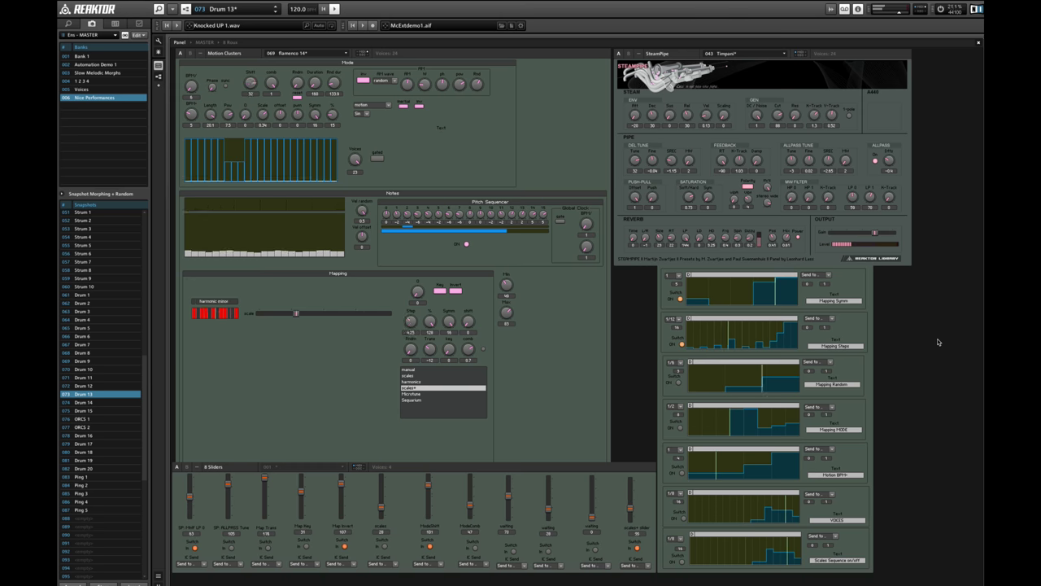
pyautogui.press('Down')
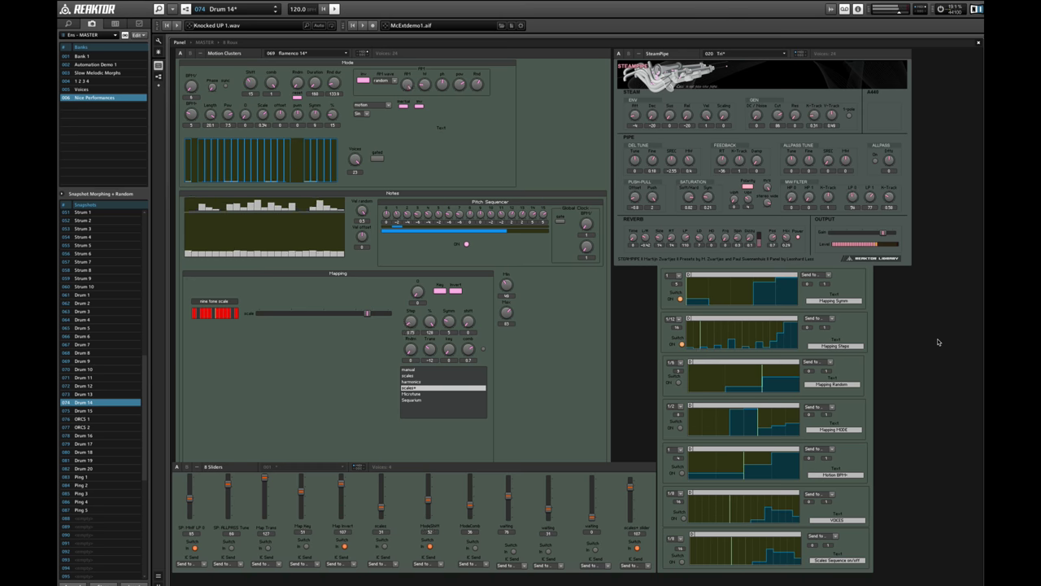
pyautogui.press('Down')
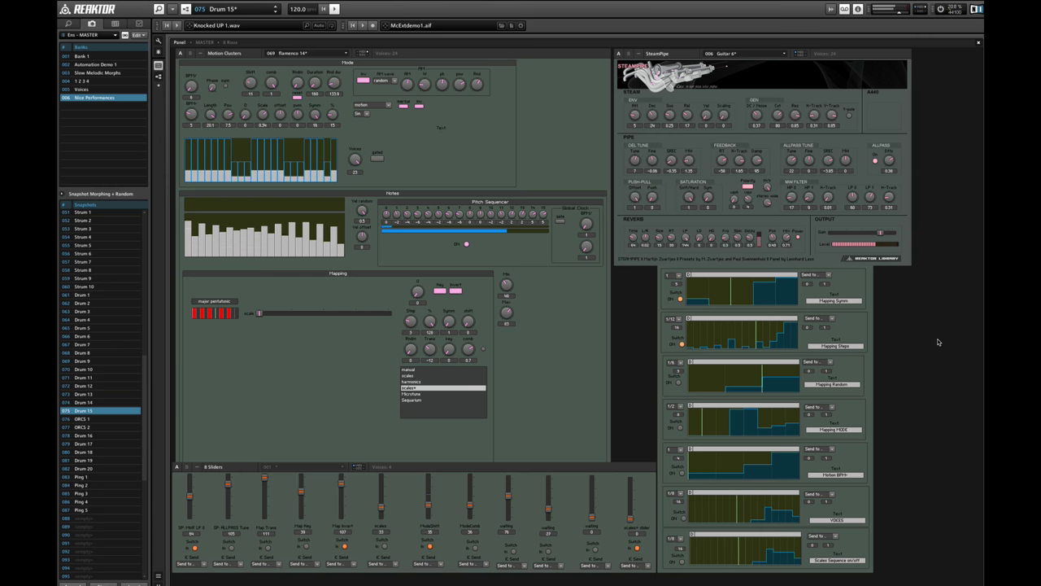
pyautogui.press('Down')
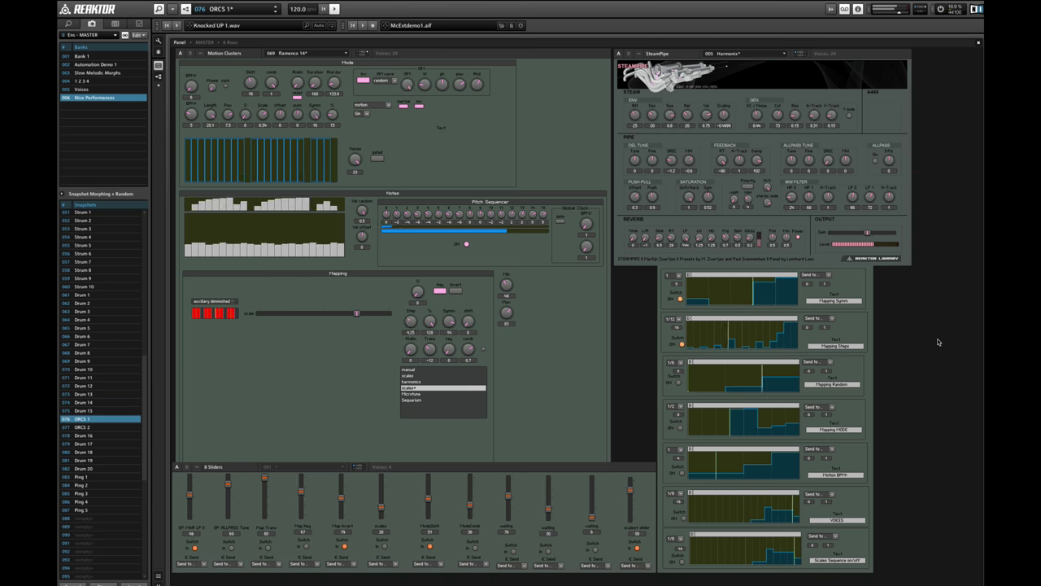